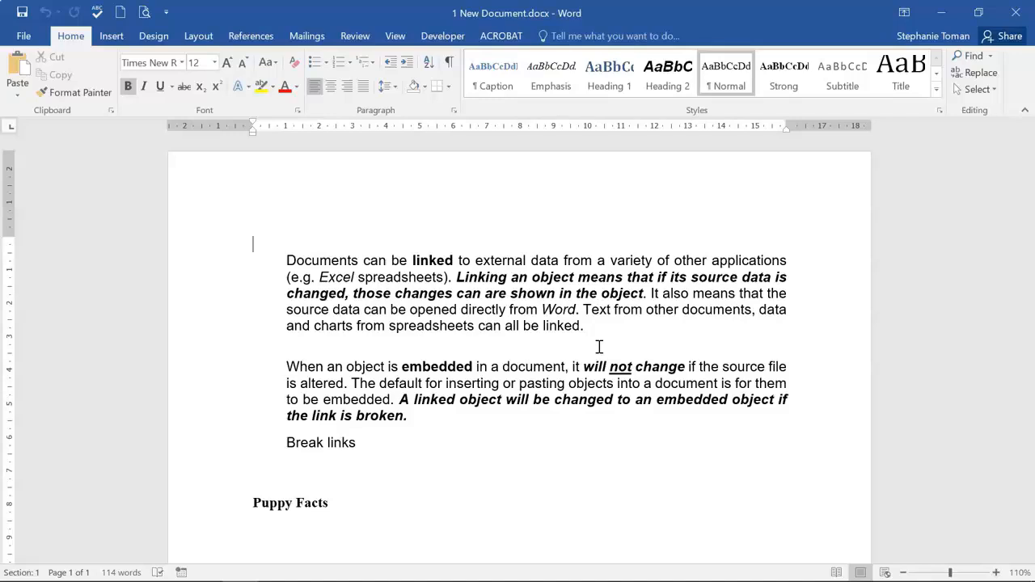
# Start inserting text from a file on the blank line below the "Puppy Facts" heading
pyautogui.click(549, 497)
pyautogui.scroll(-3, 531, 494)
pyautogui.click(269, 412)
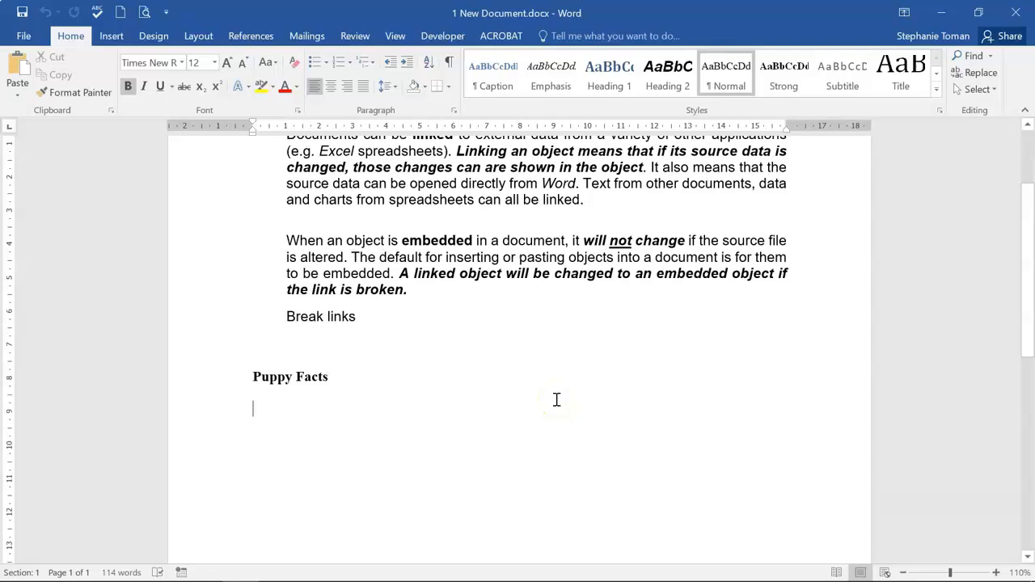
pyautogui.click(112, 36)
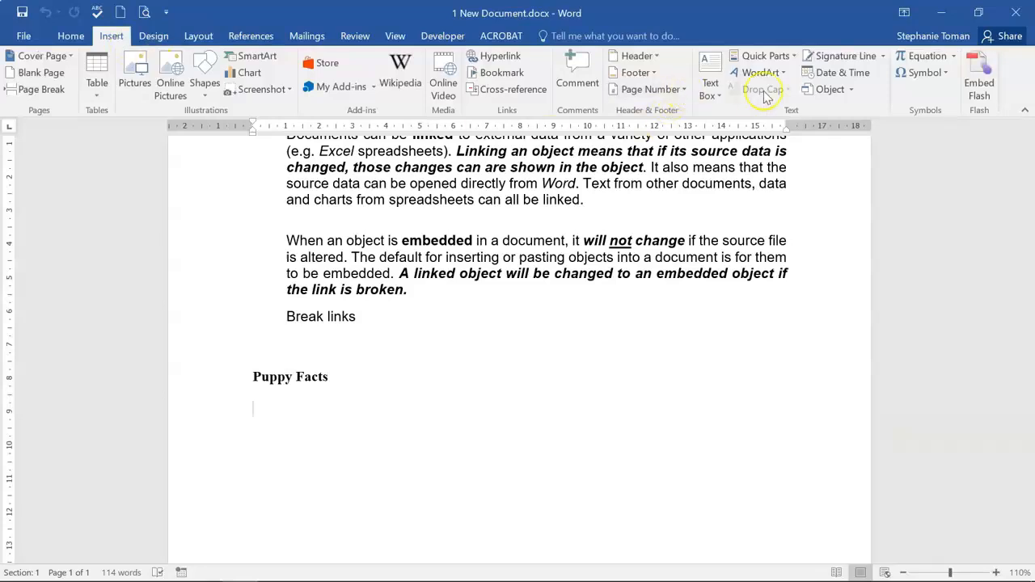
pyautogui.click(845, 89)
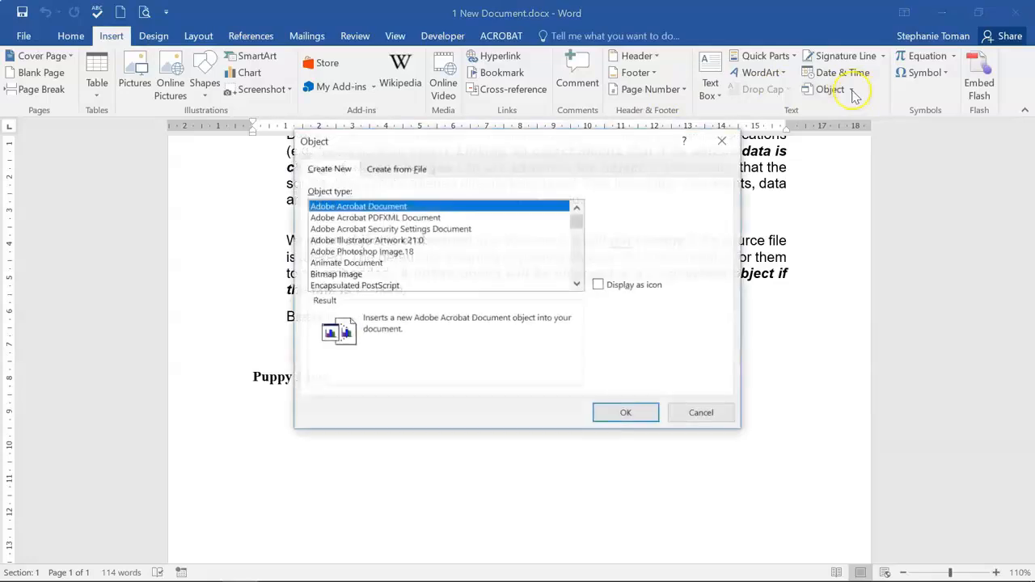
pyautogui.click(720, 137)
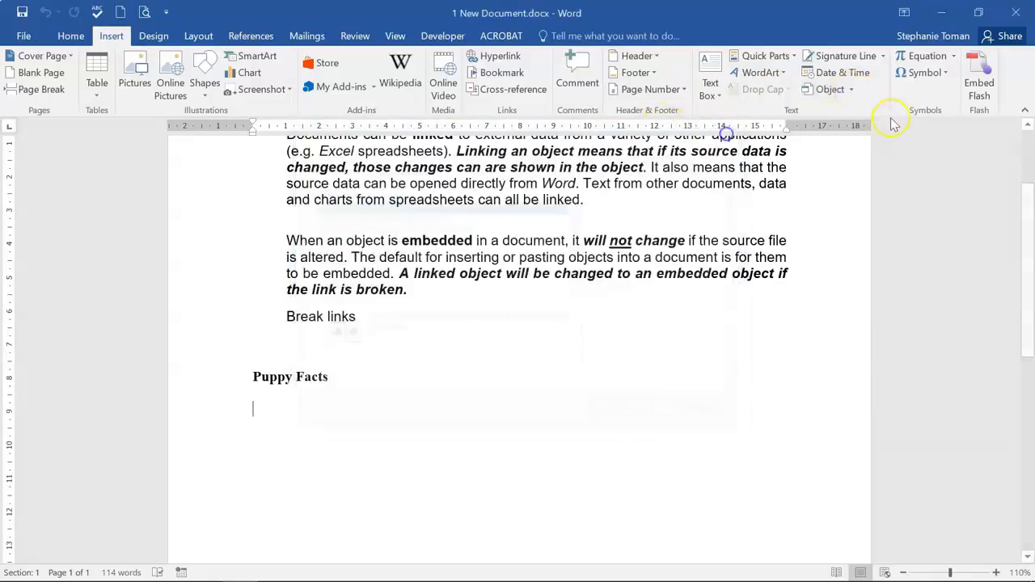
pyautogui.click(850, 89)
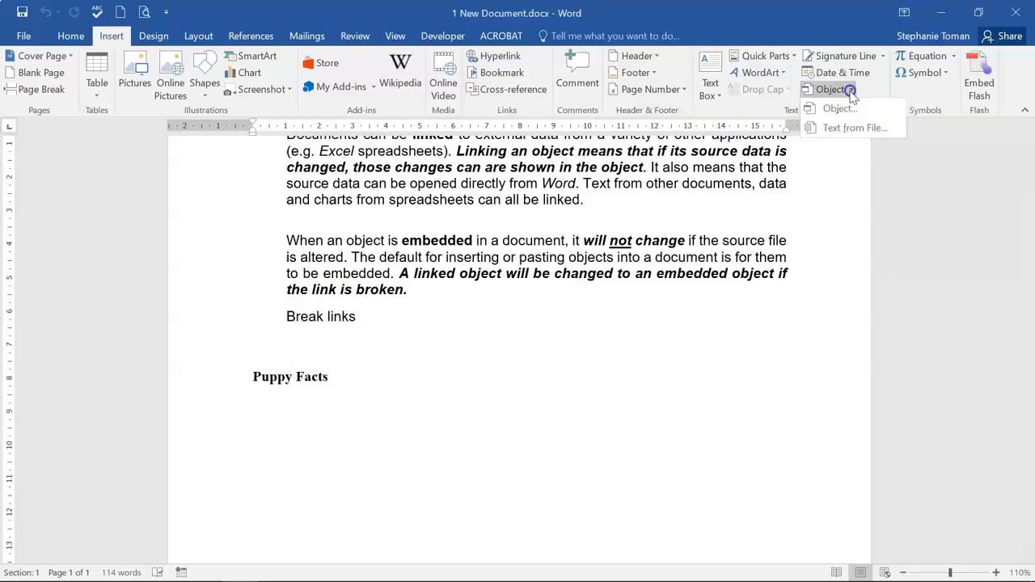
pyautogui.click(883, 130)
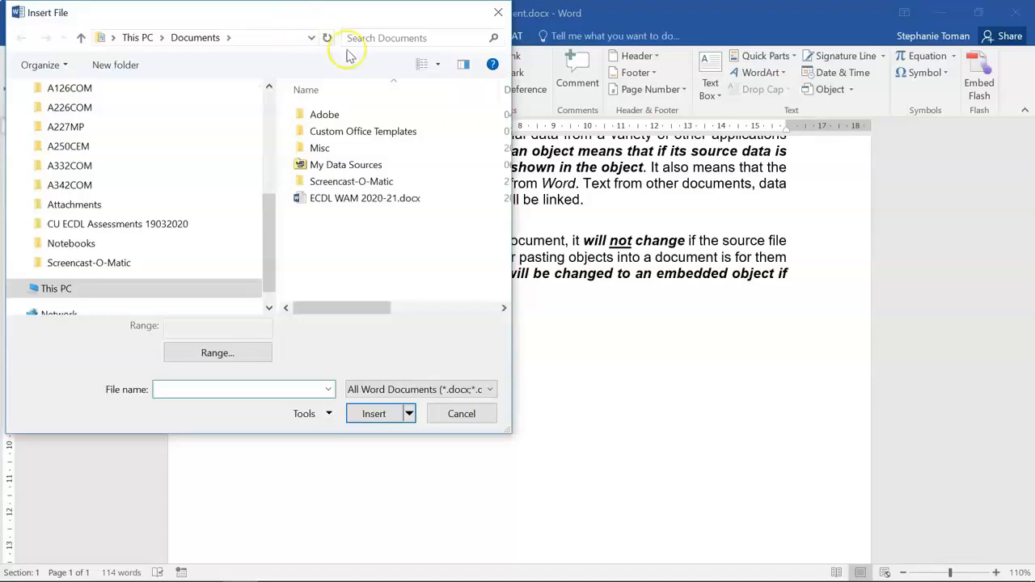
# Insert "2 Linked text.docx" as a link from the desktop folder A332COM > 3_Lecture Materials > Week 6 Sections 12 & 13 > 12 Linking & Embedding
pyautogui.click(65, 129)
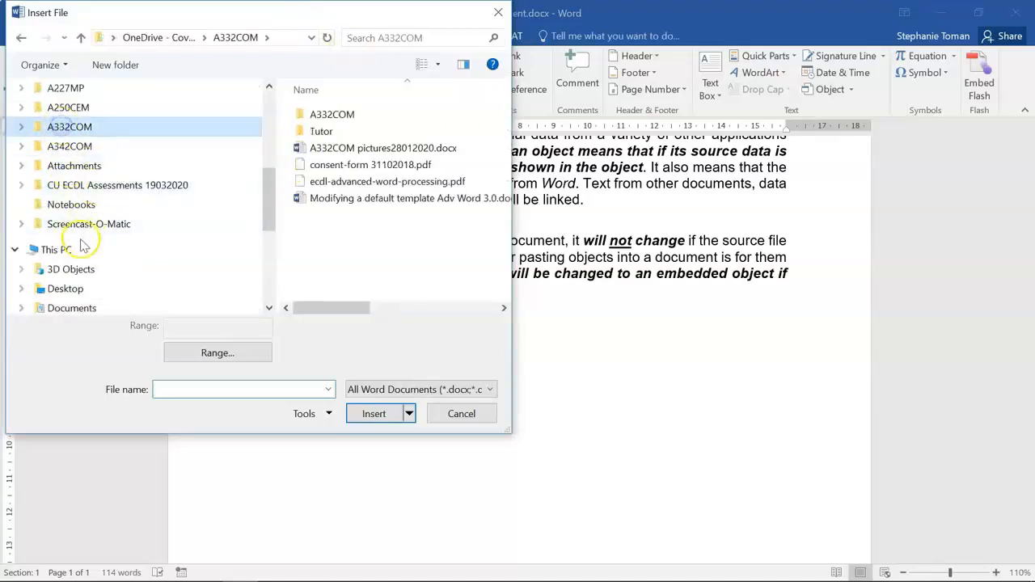
pyautogui.click(67, 288)
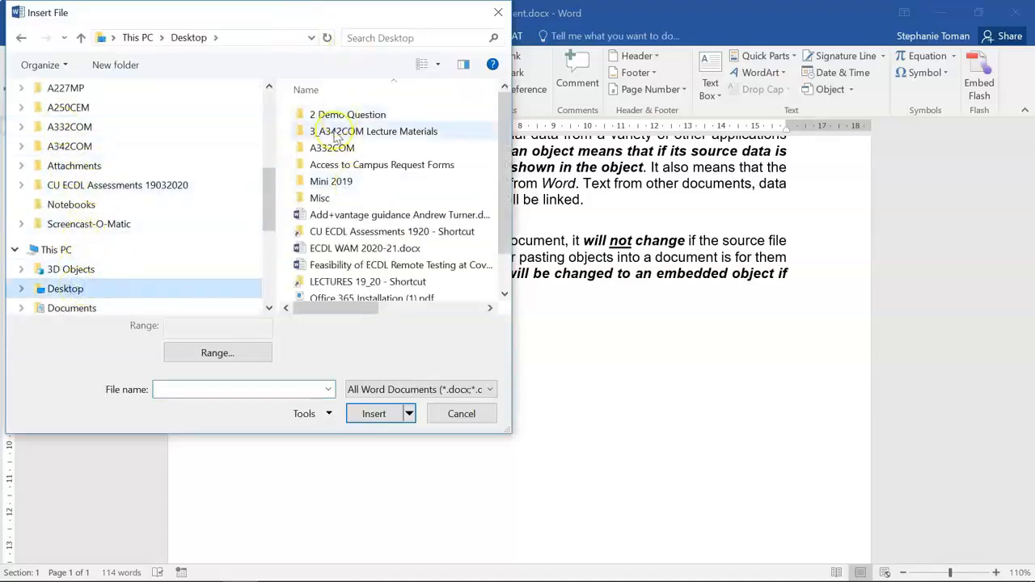
pyautogui.doubleClick(332, 146)
pyautogui.doubleClick(350, 114)
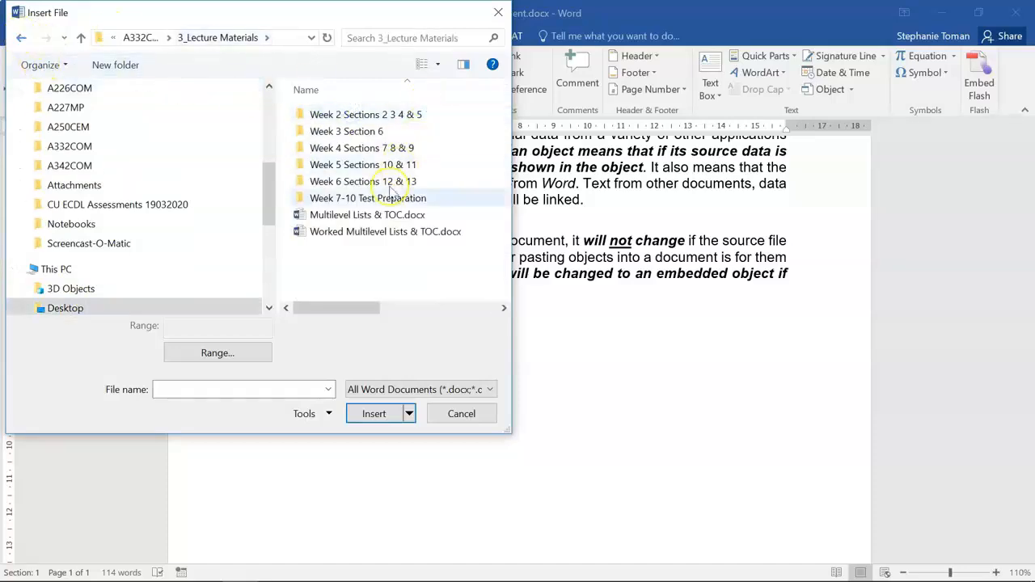
pyautogui.doubleClick(378, 183)
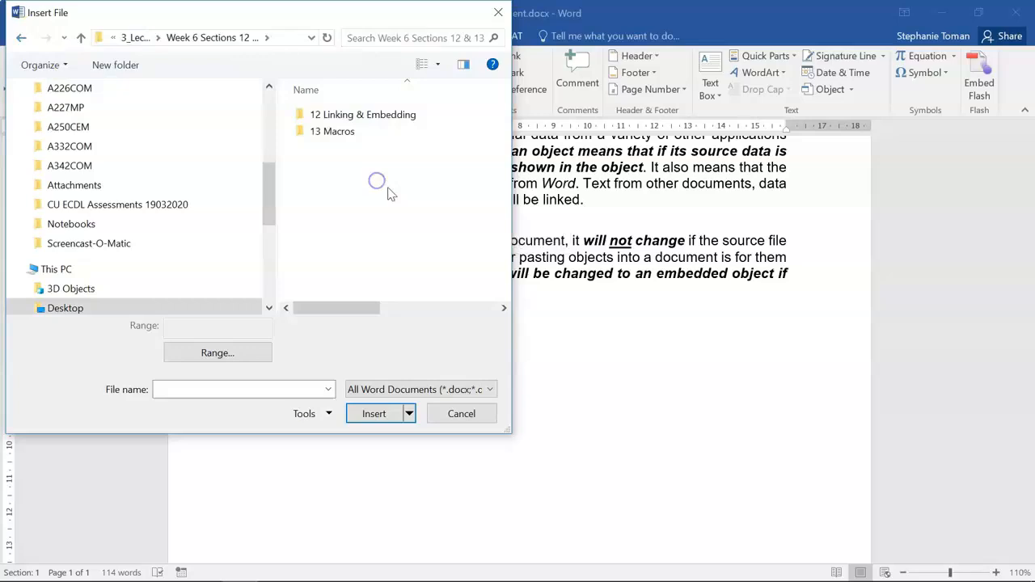
pyautogui.doubleClick(331, 111)
pyautogui.click(345, 136)
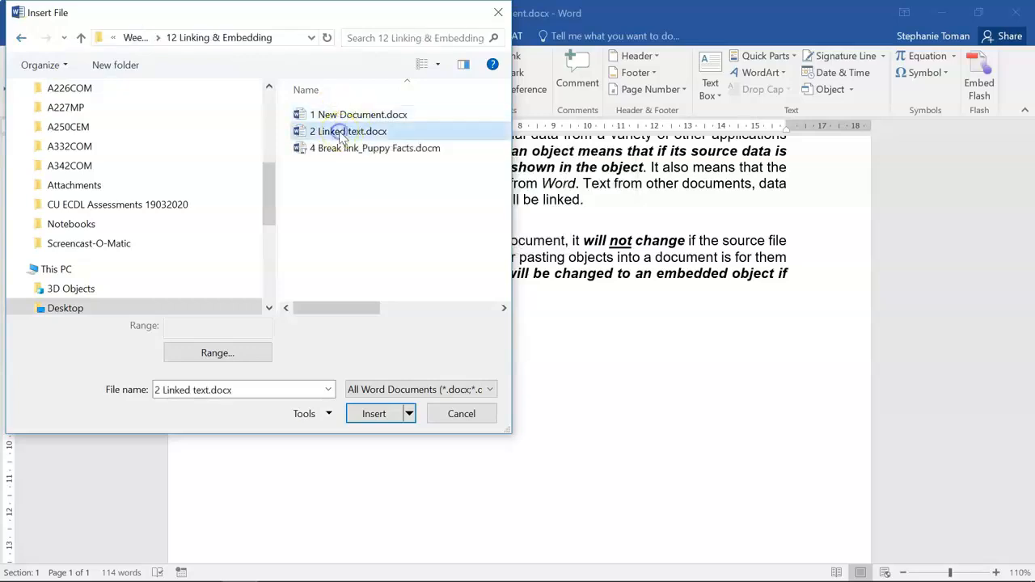
pyautogui.click(409, 413)
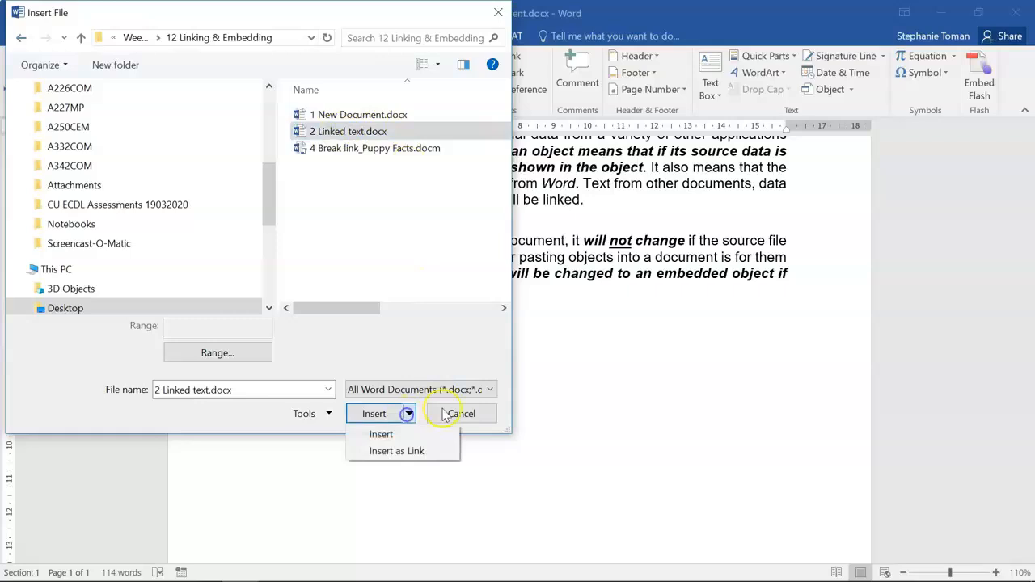
pyautogui.click(397, 451)
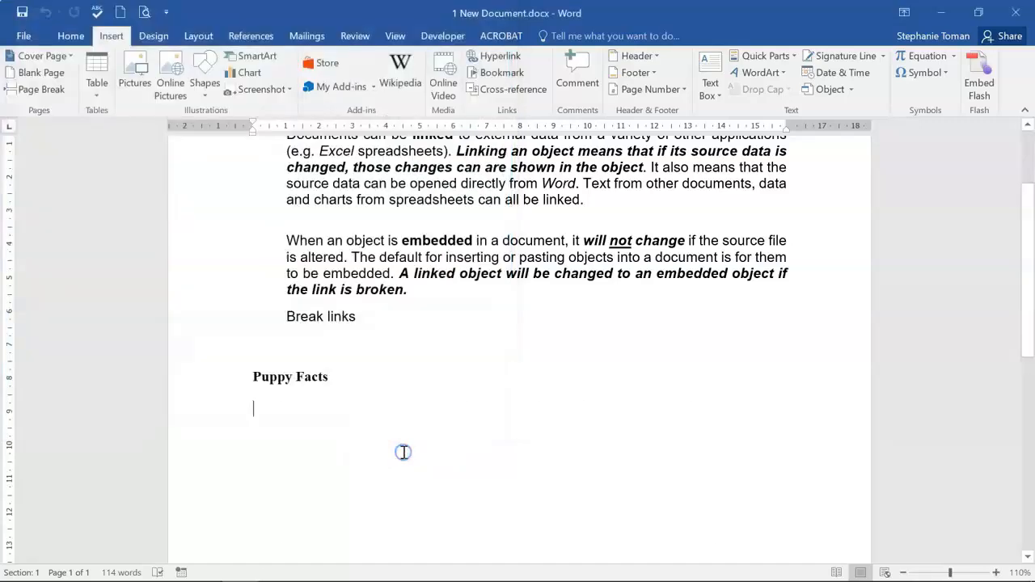
pyautogui.click(739, 366)
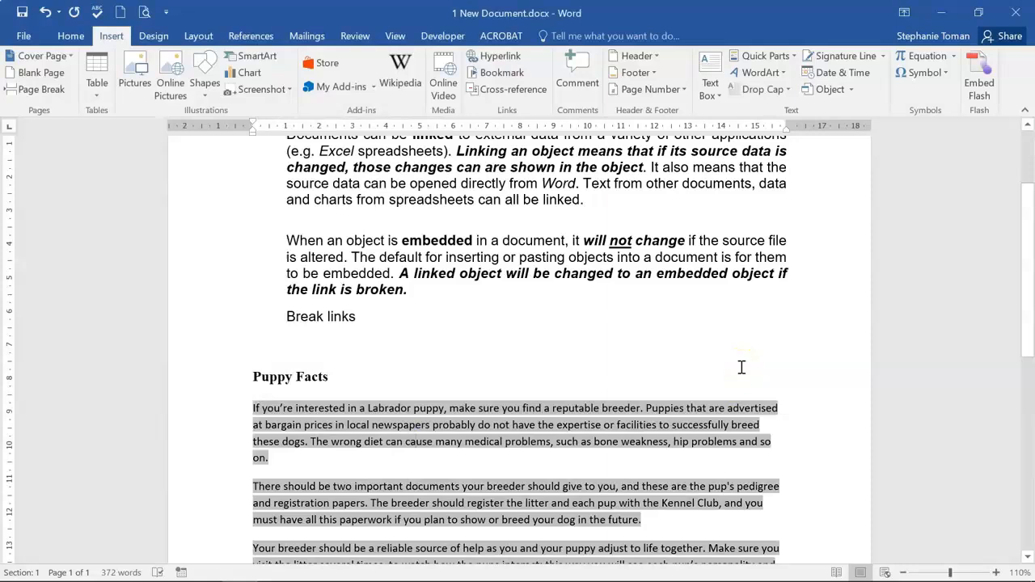
# Switch to the File Explorer window showing the "12 Linking & Embedding" folder and open the source document "2 Linked text.docx"
pyautogui.click(205, 566)
pyautogui.click(88, 504)
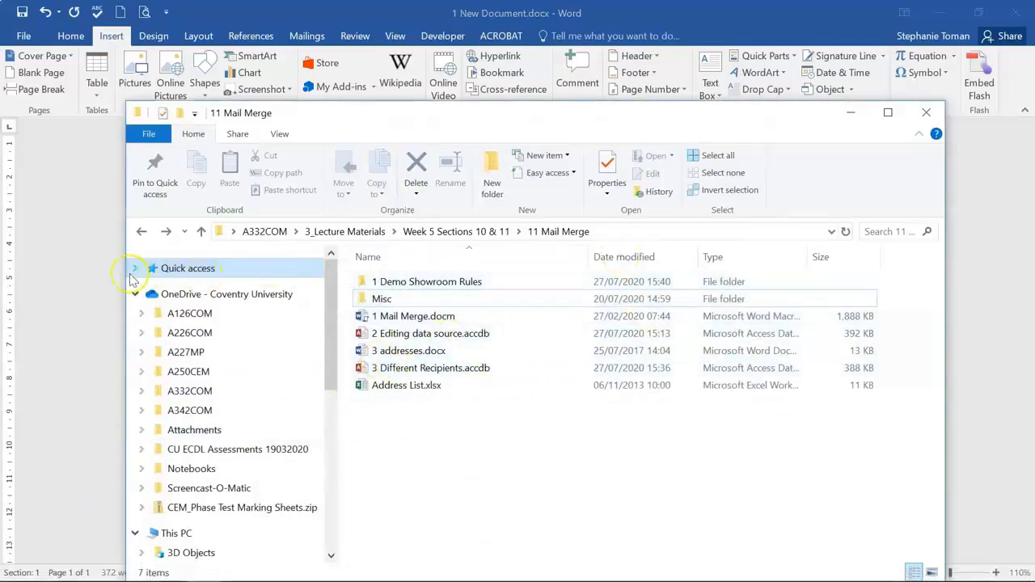
pyautogui.click(925, 113)
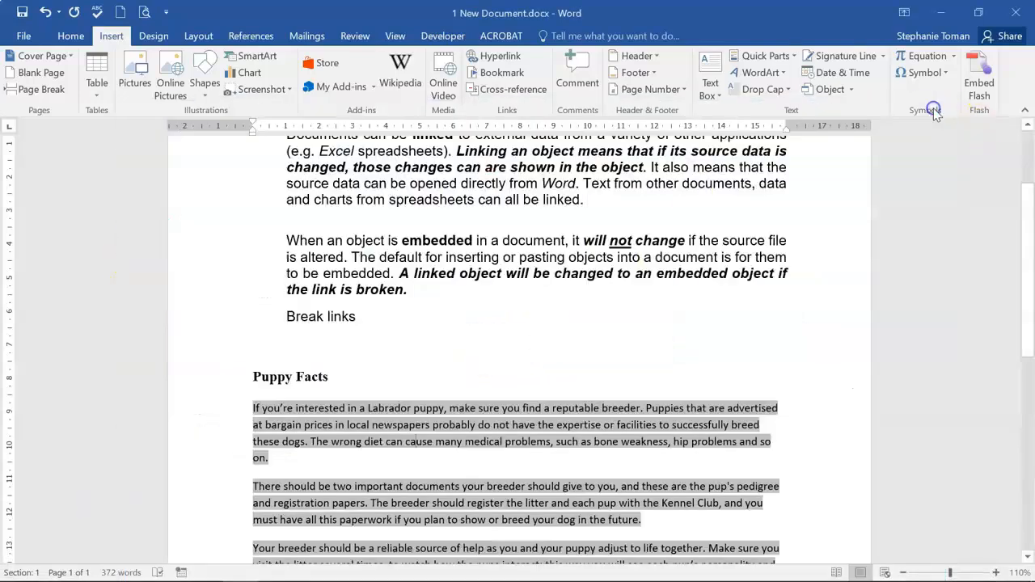
pyautogui.click(203, 575)
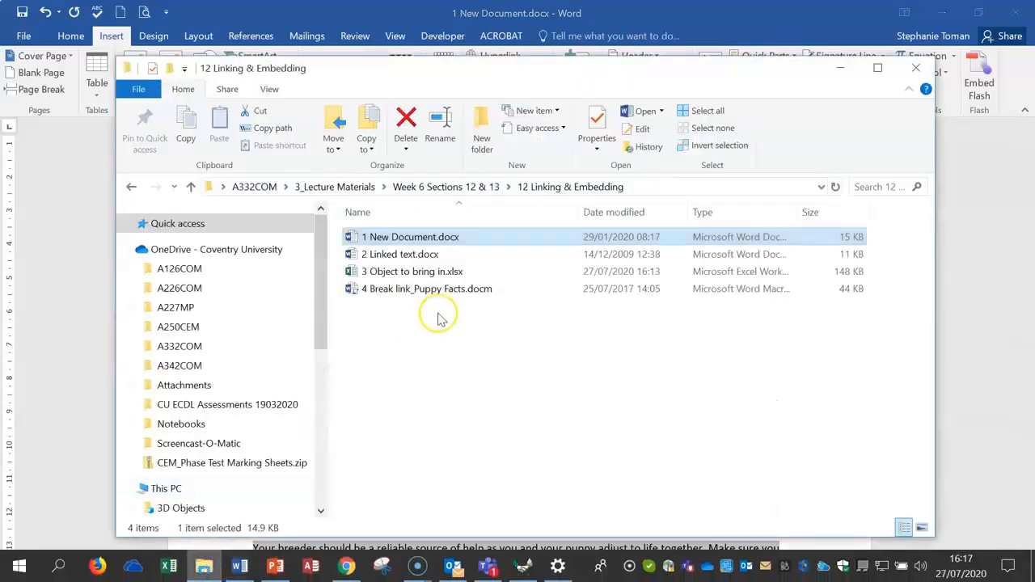
pyautogui.doubleClick(398, 257)
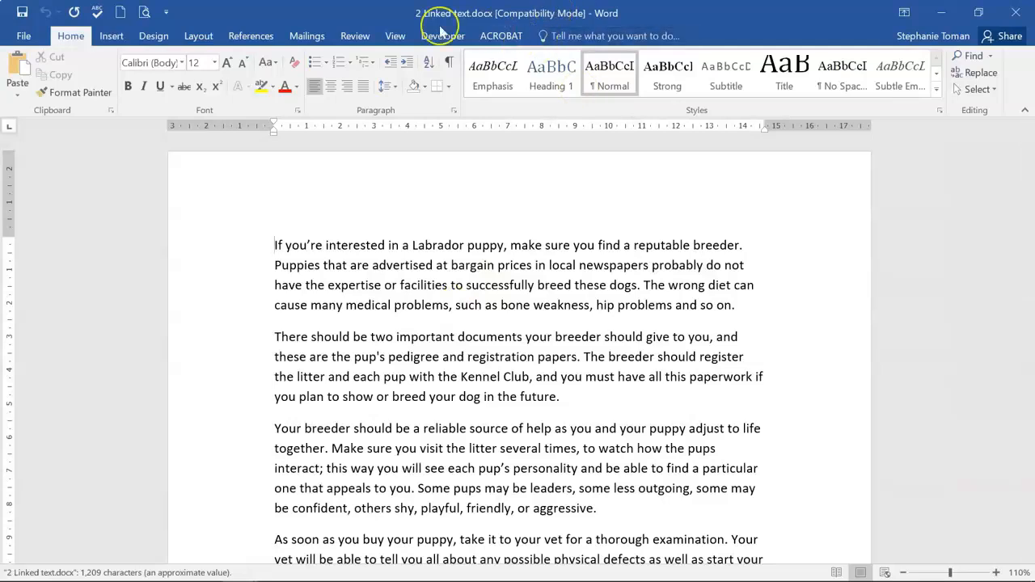
# Show "2 Linked text.docx" and "1 New Document.docx" side by side with the Puppy Facts text in view
pyautogui.click(396, 37)
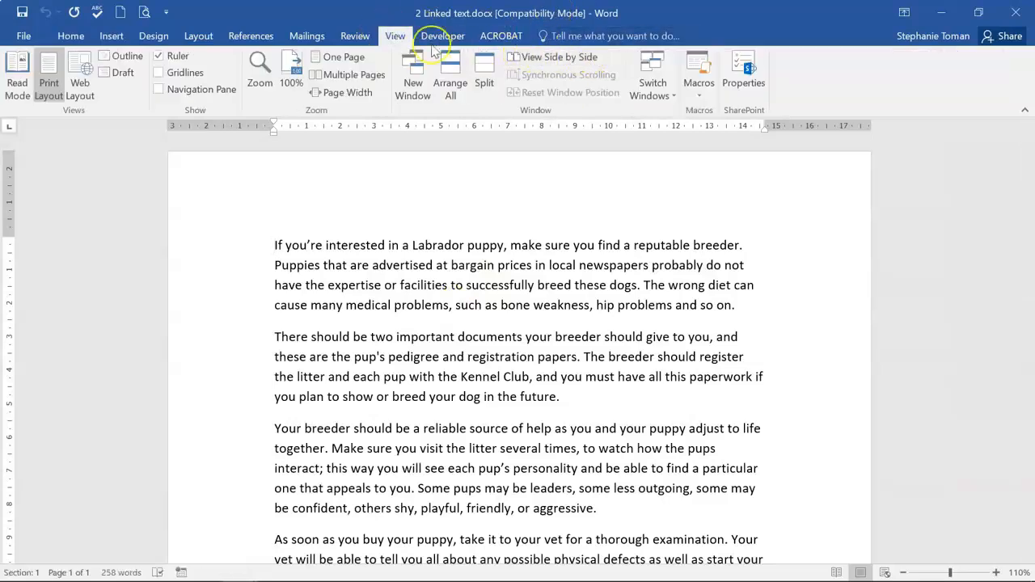
pyautogui.click(557, 58)
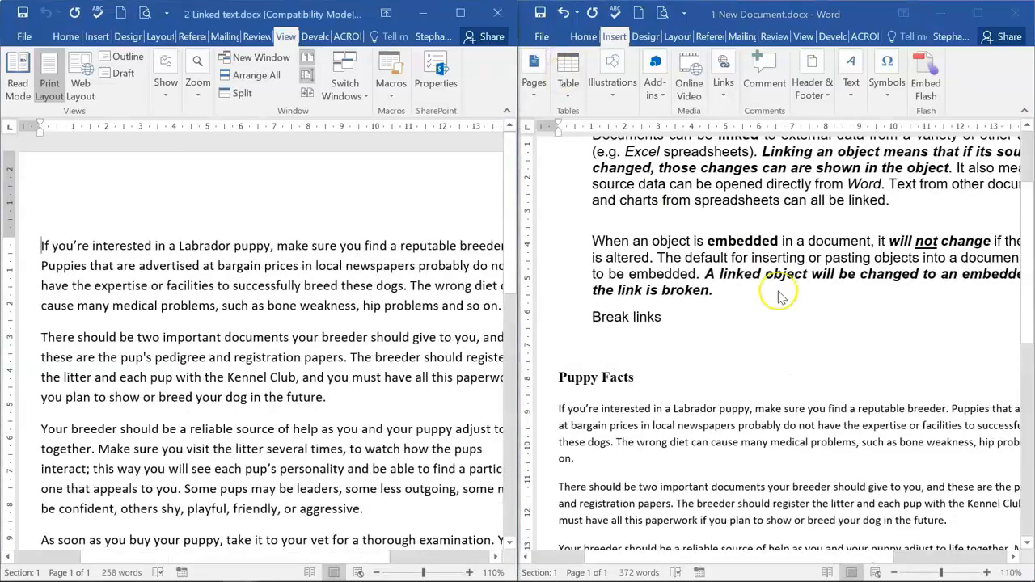
pyautogui.scroll(-1, 779, 297)
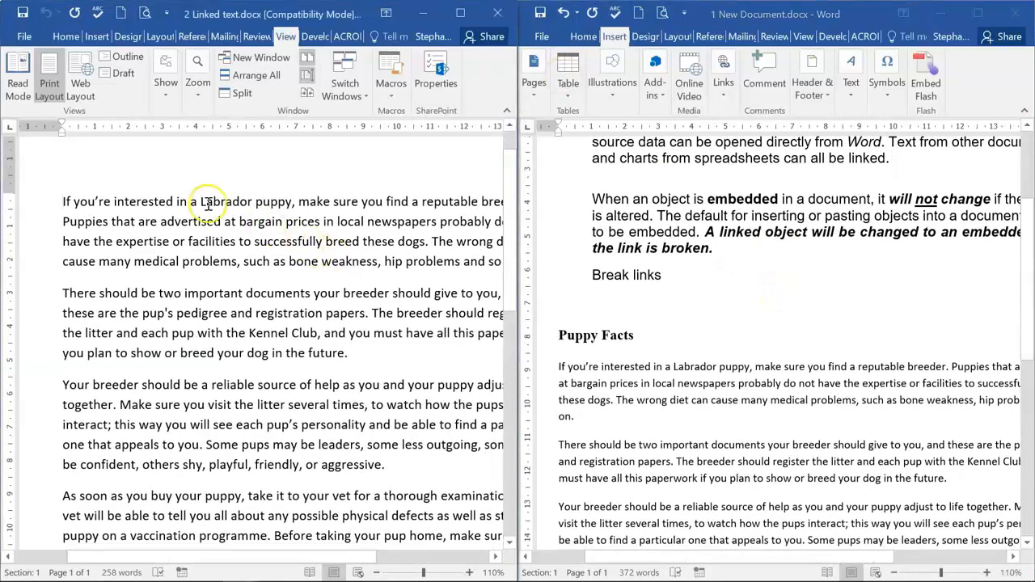
pyautogui.click(699, 375)
pyautogui.click(285, 338)
pyautogui.click(719, 393)
pyautogui.click(285, 338)
pyautogui.click(742, 377)
pyautogui.click(367, 301)
# Delete the word "Labrador" from the first sentence of the source document "2 Linked text.docx"
pyautogui.click(231, 201)
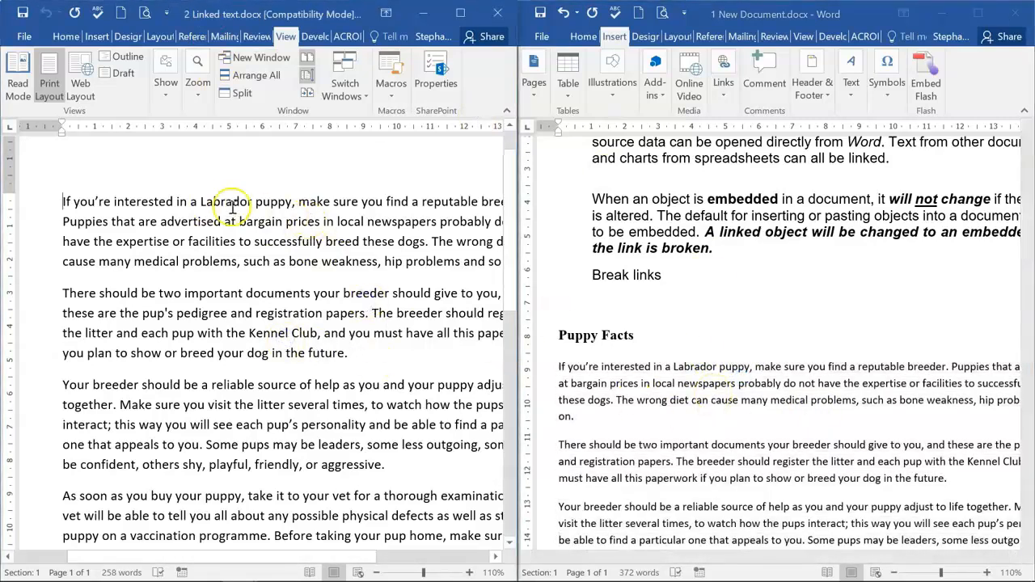
pyautogui.doubleClick(230, 200)
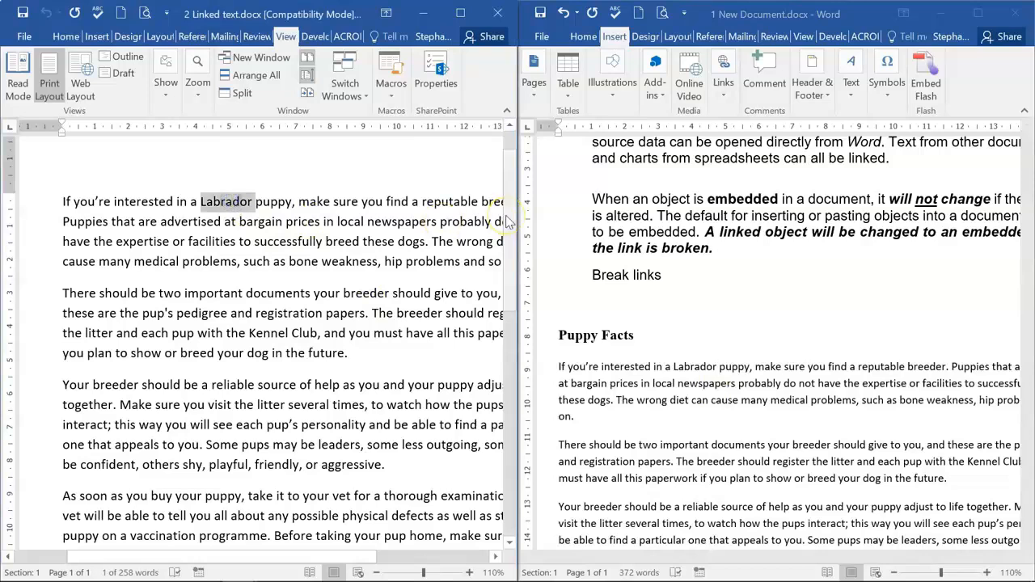
pyautogui.press('Delete')
# Update the linked text below the "Puppy Facts" heading in "1 New Document.docx" from its source
pyautogui.click(732, 393)
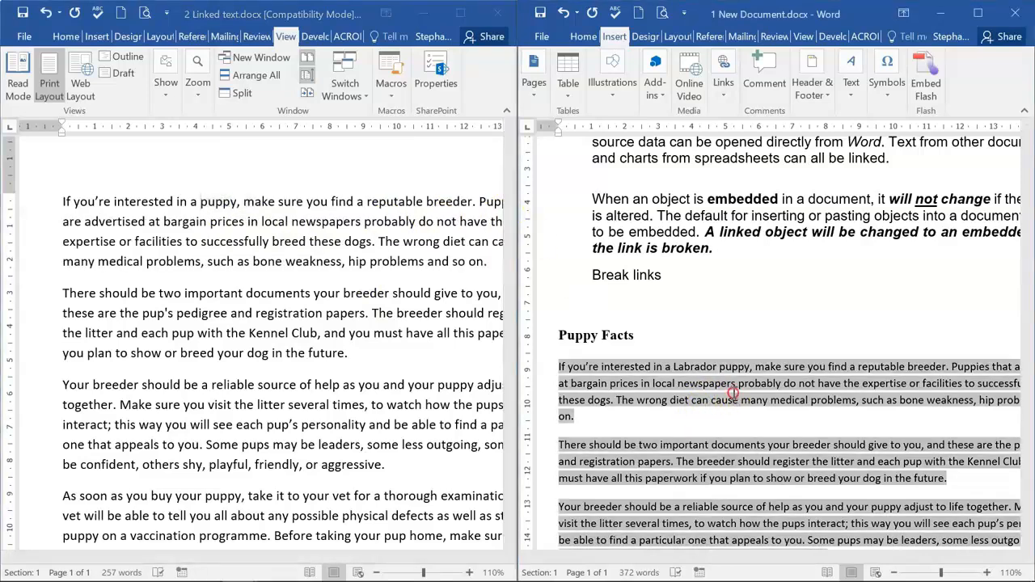
pyautogui.rightClick(731, 393)
pyautogui.click(775, 485)
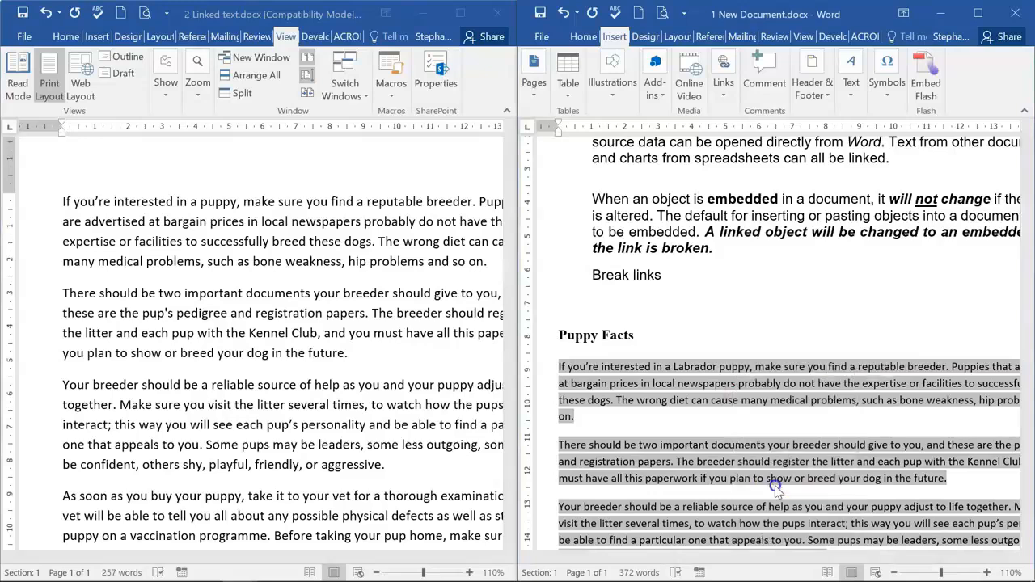
pyautogui.click(670, 220)
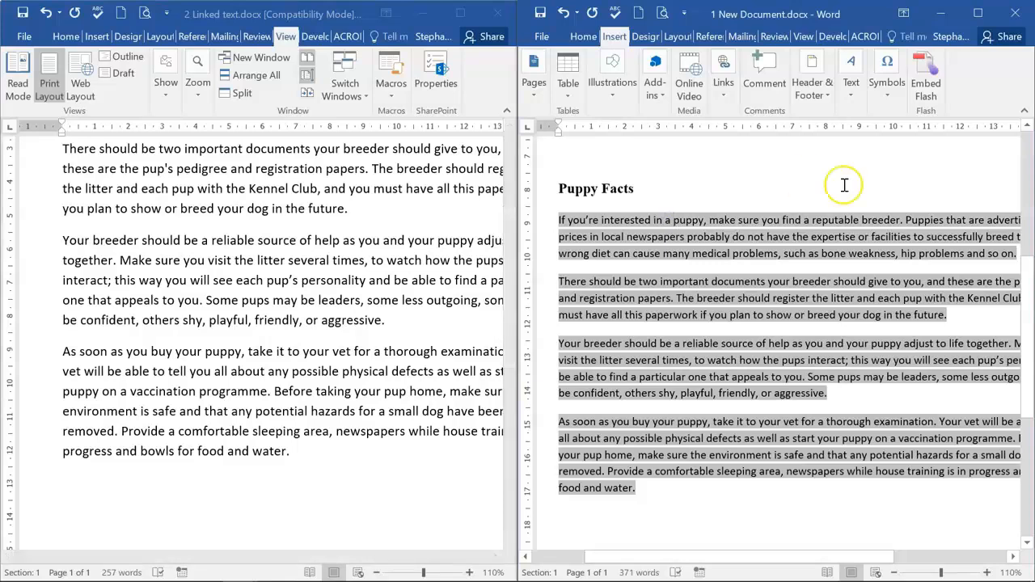
# Close "1 New Document.docx" and "2 Linked text.docx" without saving the changes
pyautogui.click(1017, 14)
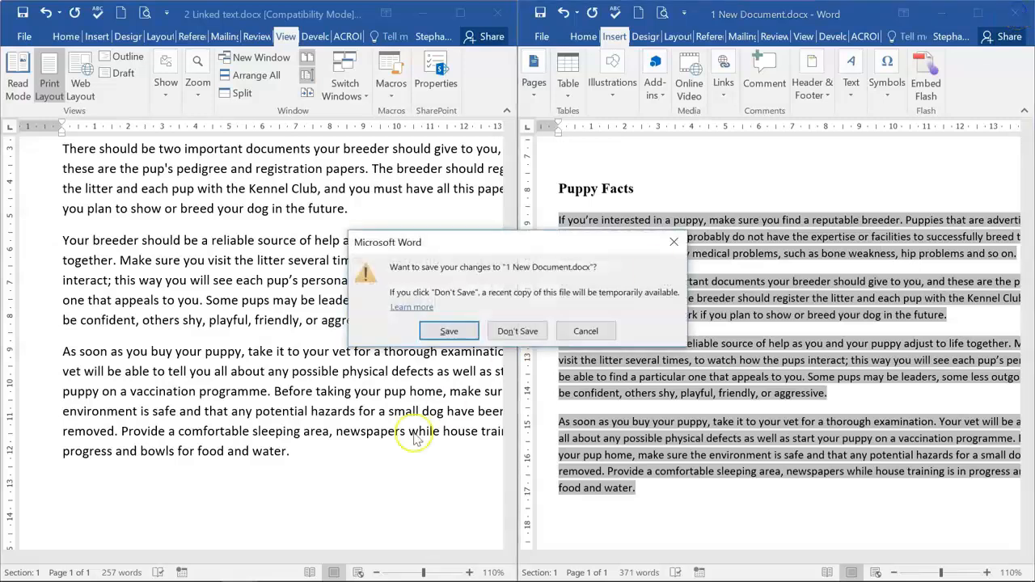
pyautogui.click(508, 330)
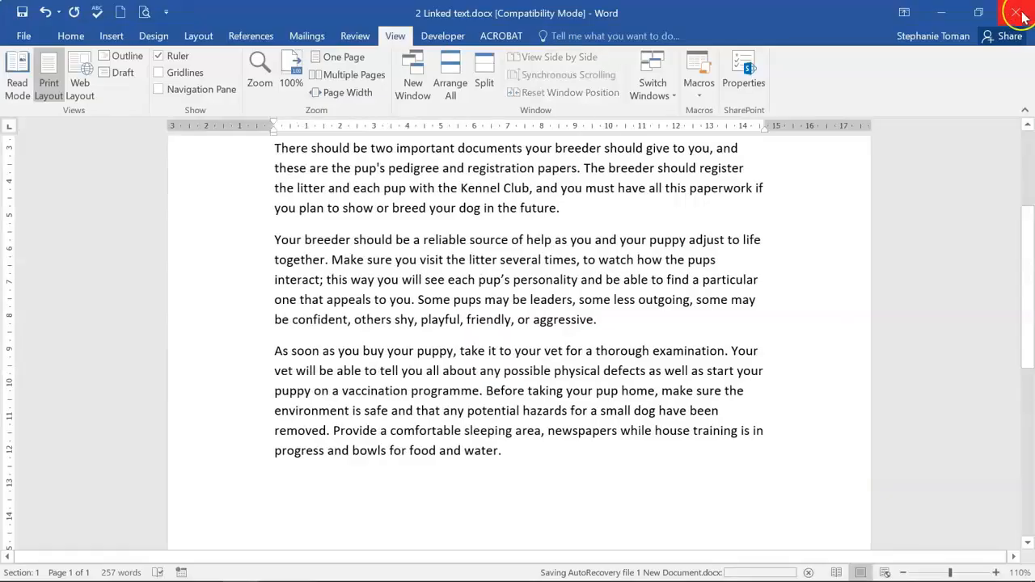
pyautogui.click(1017, 16)
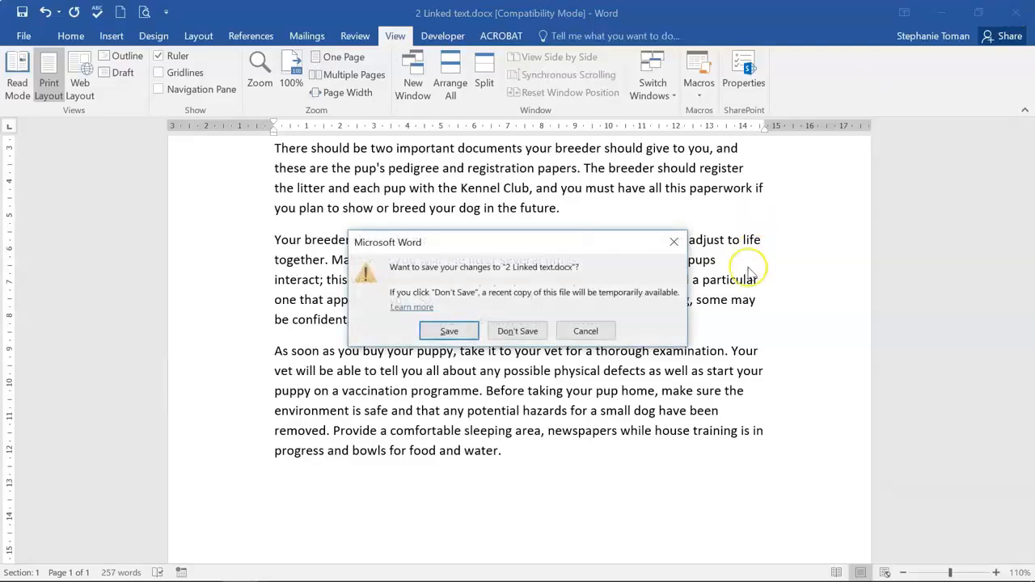
pyautogui.click(515, 326)
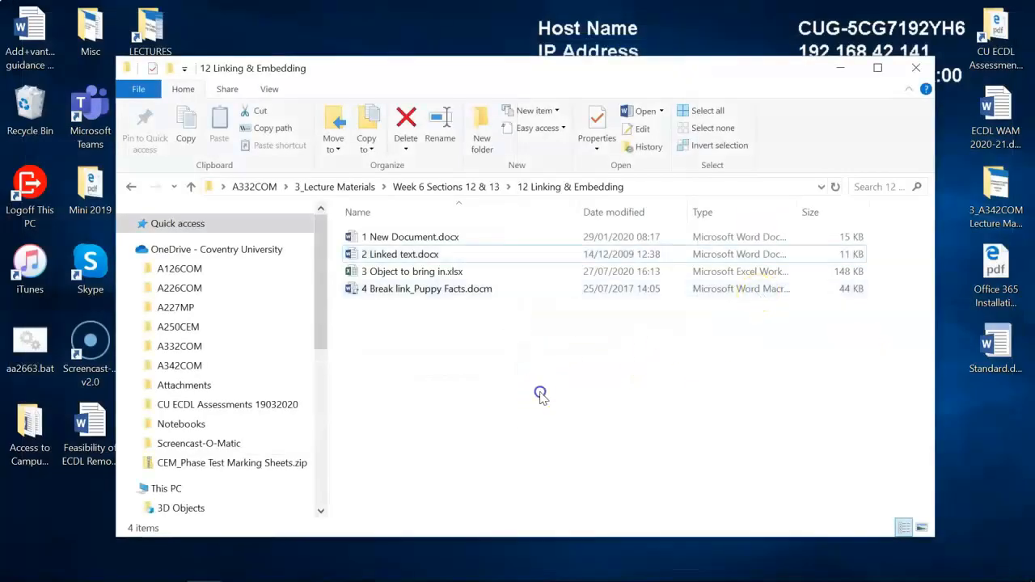
# Reopen "1 New Document.docx" from the "12 Linking & Embedding" folder and go to the "Puppy Facts" heading
pyautogui.doubleClick(430, 237)
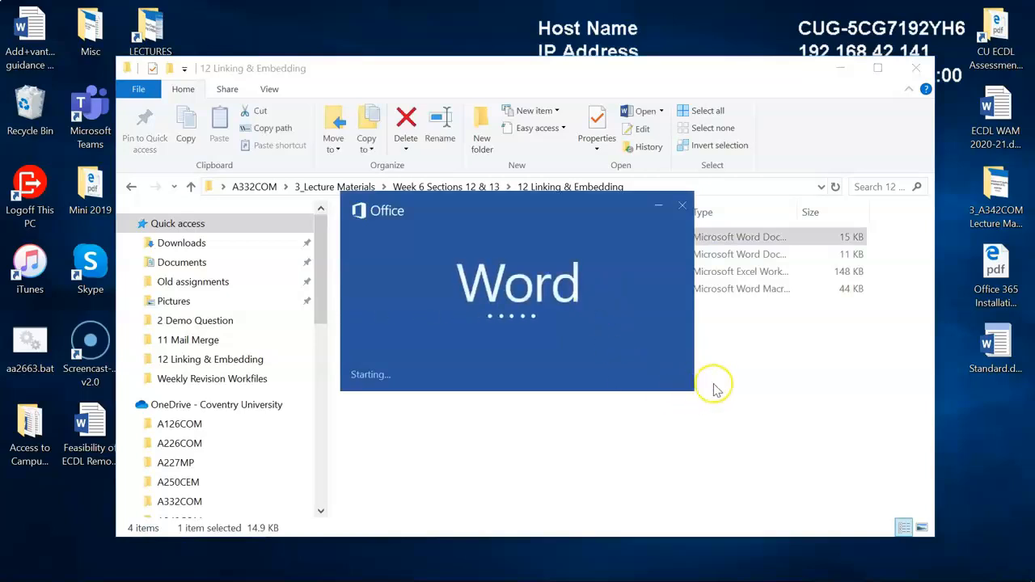
pyautogui.scroll(-10, 734, 420)
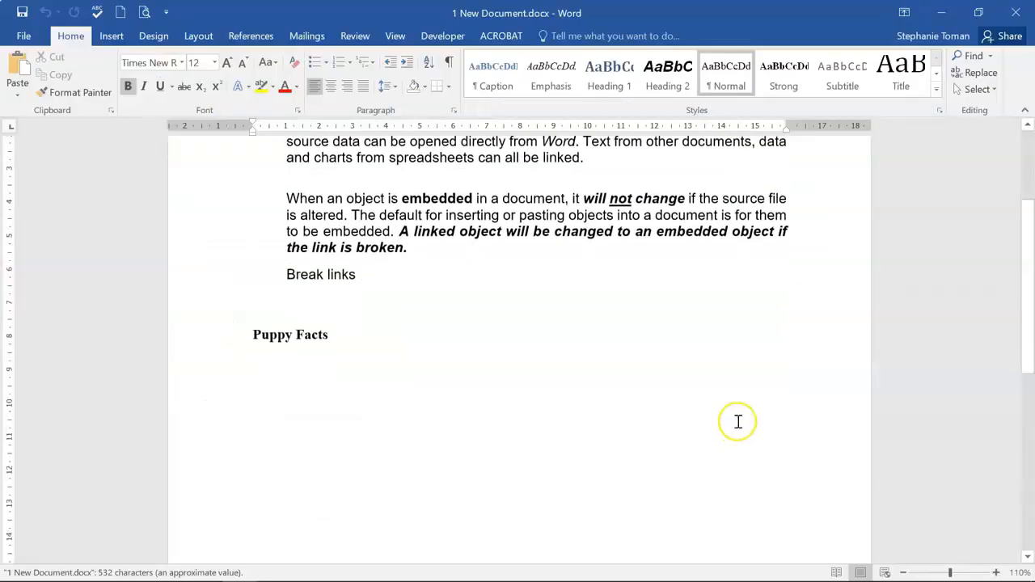
pyautogui.scroll(8, 741, 420)
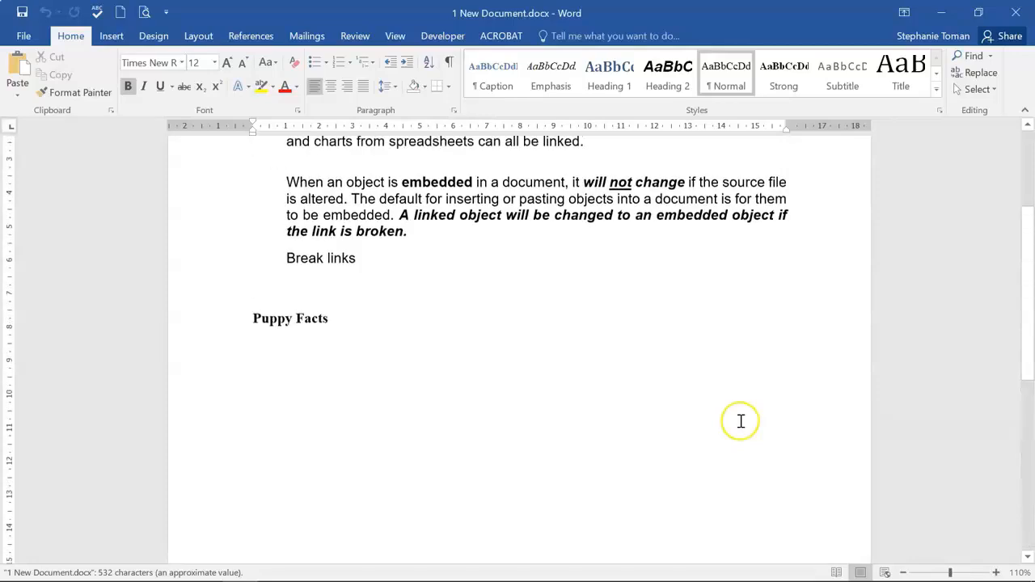
# Add the labels "Linked Object" and "Embedded" below "Puppy Facts" with blank lines between them, and place the insertion point under "Linked Object"
pyautogui.click(276, 400)
pyautogui.write('Linked Object')
pyautogui.press('Return')
pyautogui.write('Embedded')
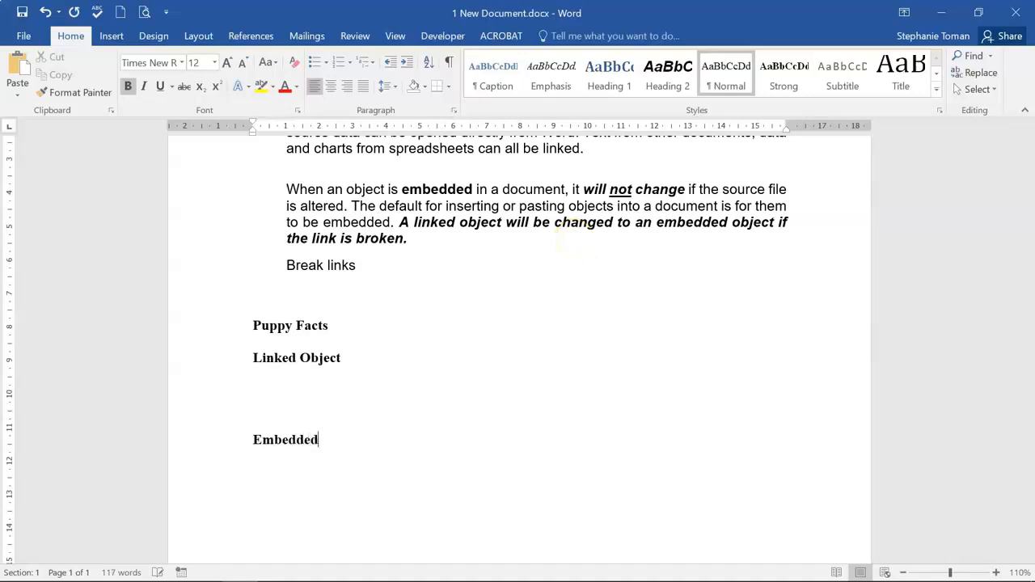
pyautogui.click(265, 383)
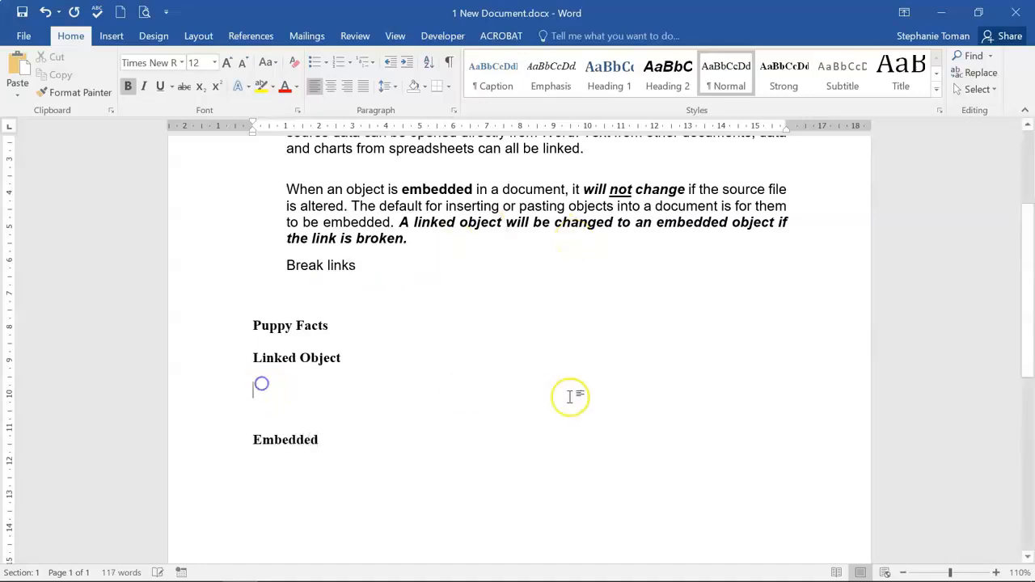
# Delete the "Puppy Facts" heading above "Linked Object"
pyautogui.click(254, 325)
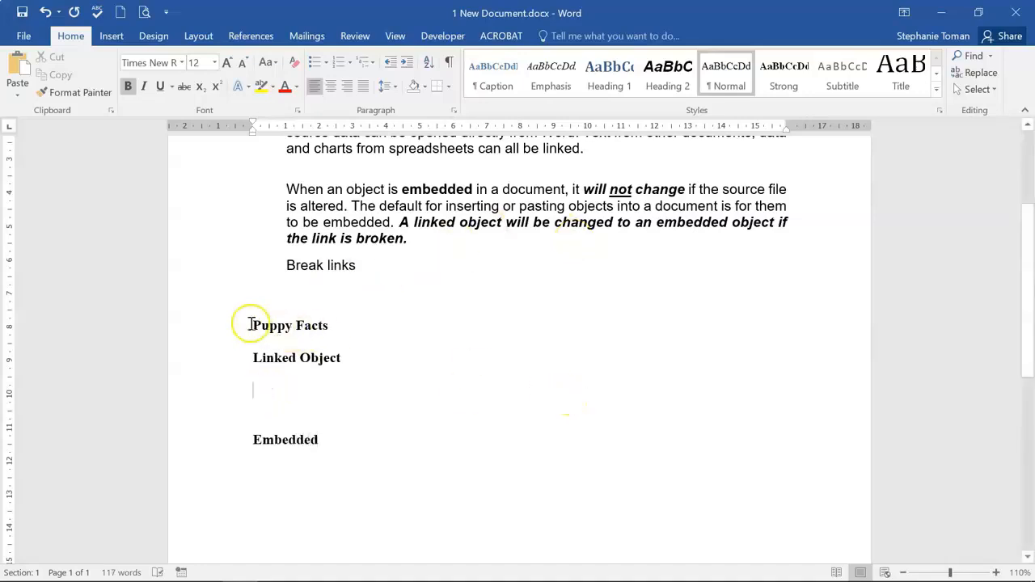
pyautogui.keyDown('shift'); pyautogui.click(354, 316); pyautogui.keyUp('shift')
pyautogui.press('Delete')
# Add five blank lines between the "Linked Object" and "Embedded" labels
pyautogui.click(463, 361)
pyautogui.click(269, 382)
pyautogui.press('Return')
pyautogui.press('Return')
pyautogui.press('Return')
pyautogui.press('Return')
pyautogui.press('Return')
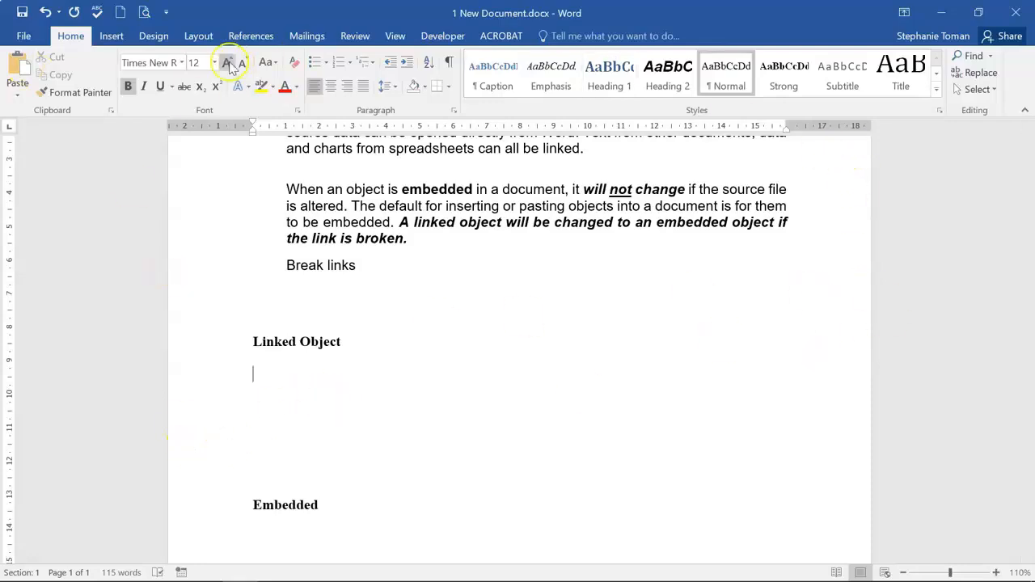
# Set up a new object created from an existing file under "Linked Object", with Link to file enabled
pyautogui.click(109, 39)
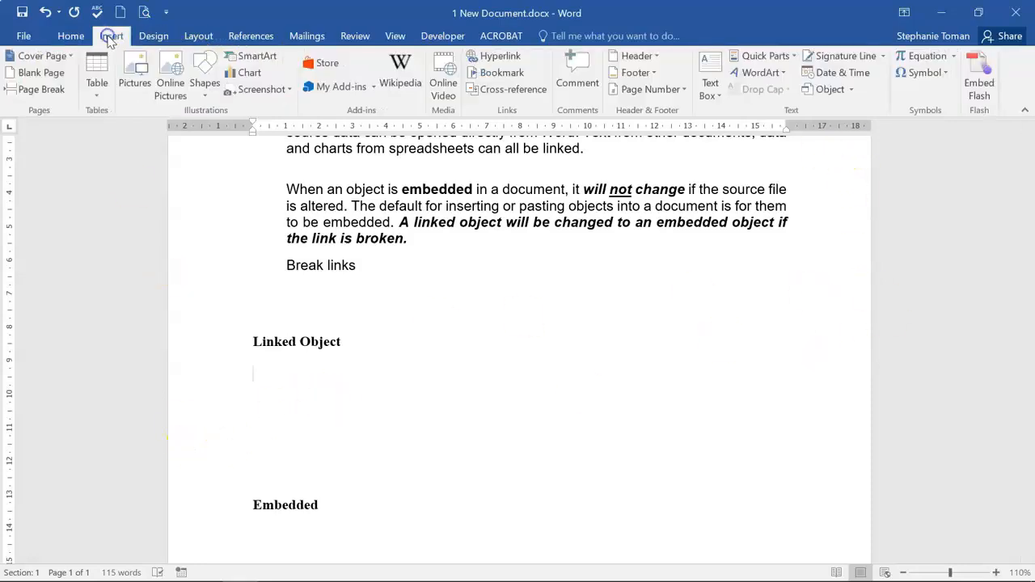
pyautogui.click(851, 90)
pyautogui.click(840, 106)
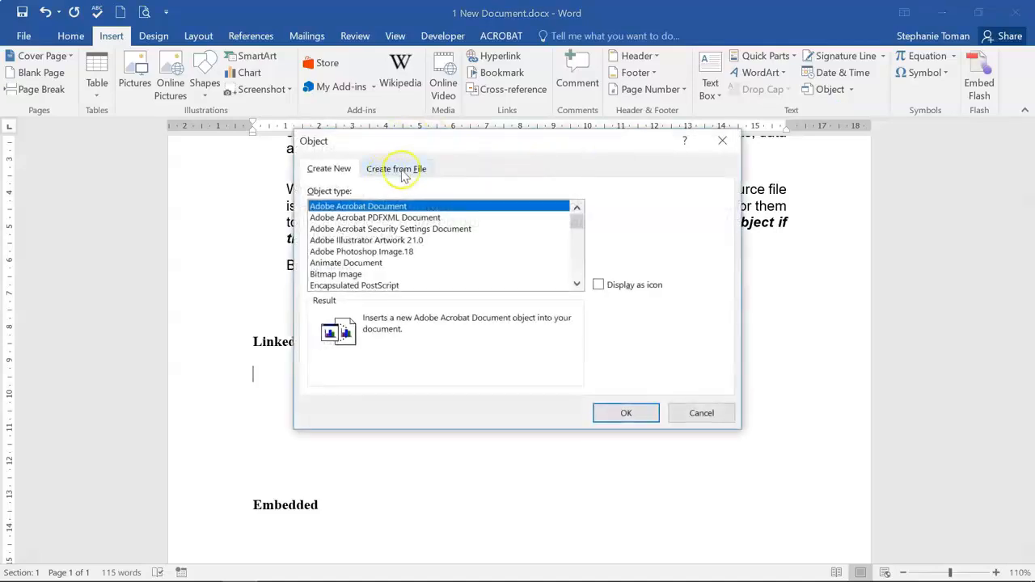
pyautogui.click(402, 169)
pyautogui.click(598, 268)
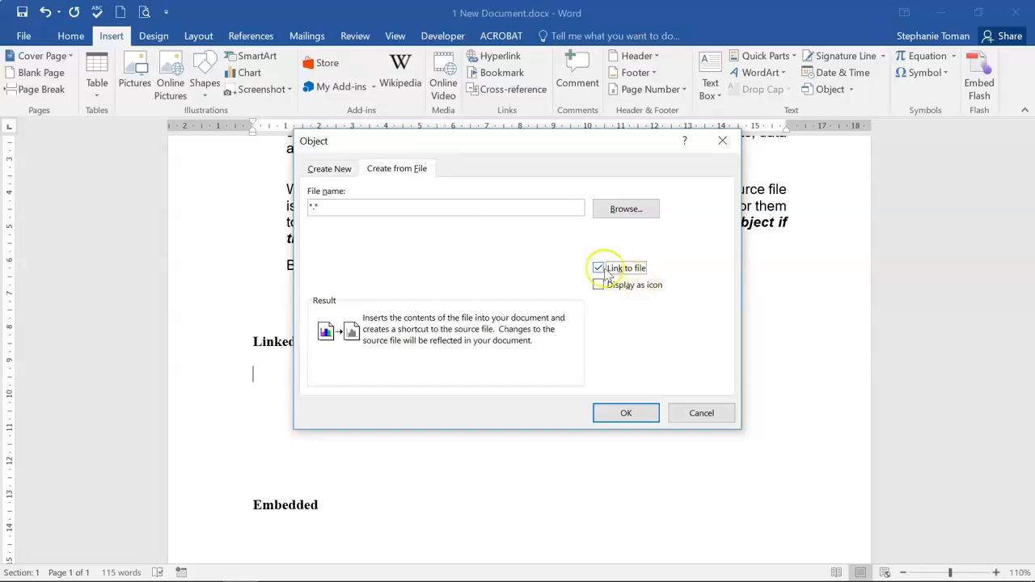
# Choose "3 Object to bring in.xlsx" from the "12 Linking & Embedding" folder as the source and insert the linked object
pyautogui.click(620, 208)
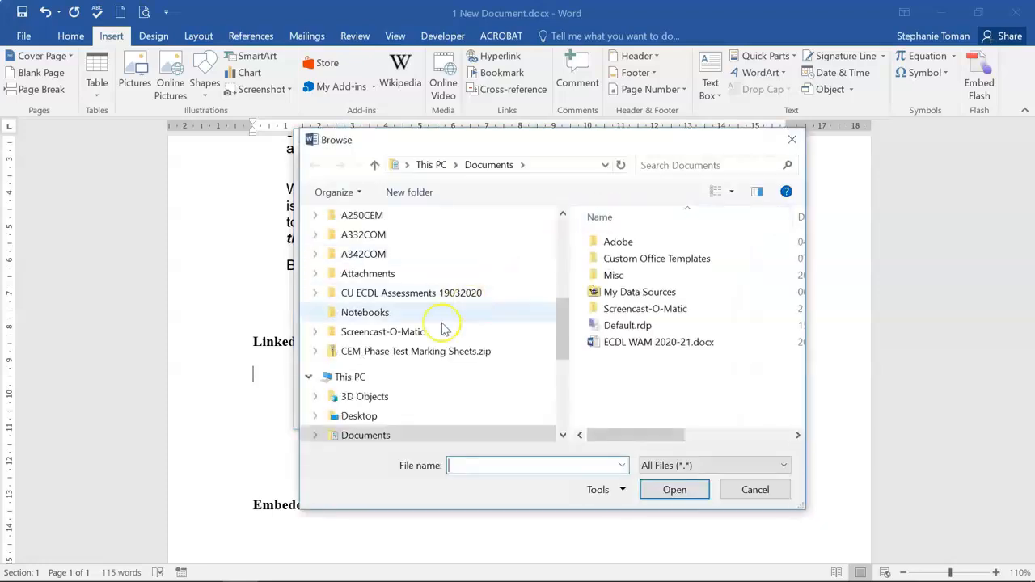
pyautogui.click(374, 380)
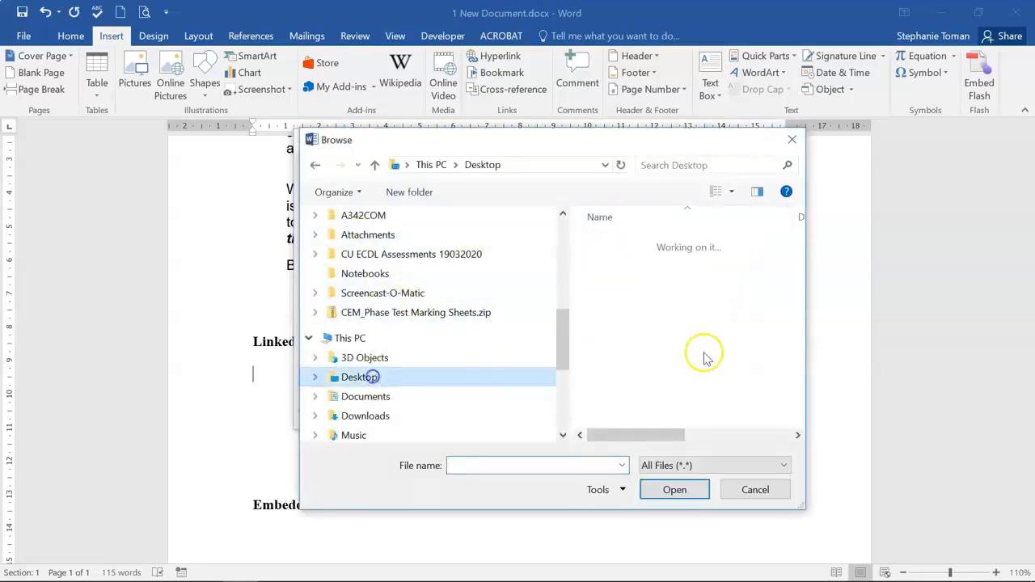
pyautogui.doubleClick(652, 266)
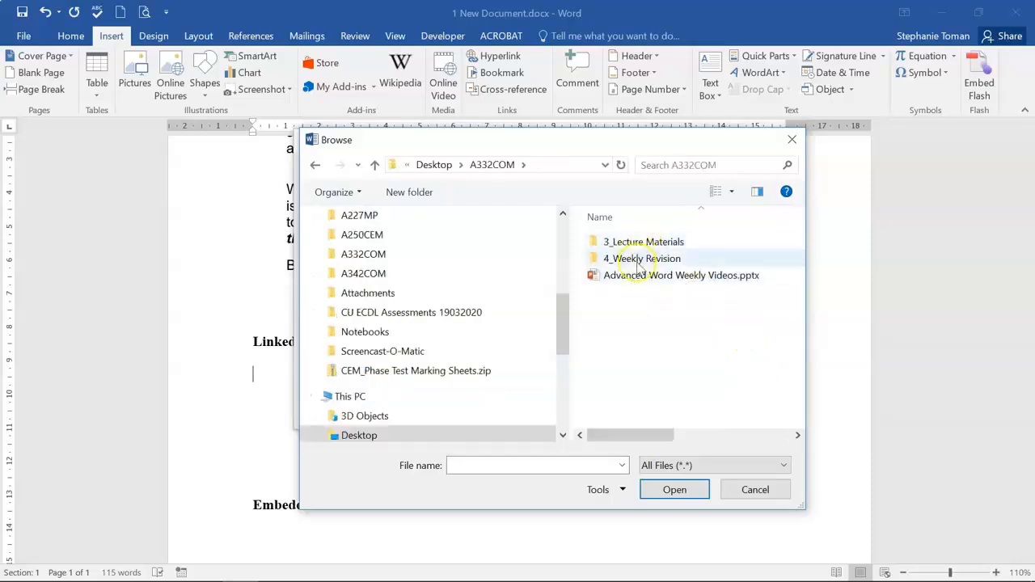
pyautogui.doubleClick(641, 242)
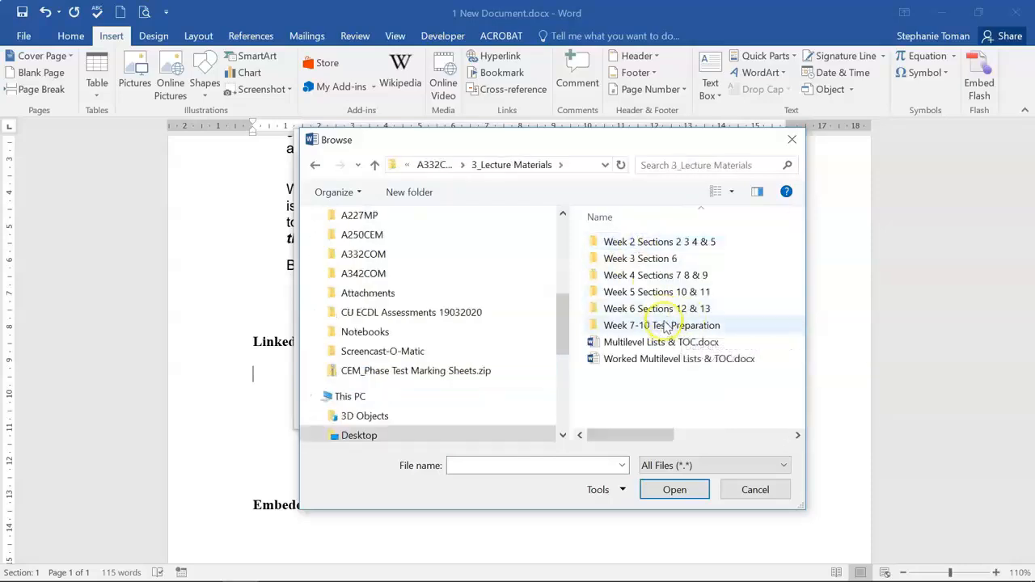
pyautogui.doubleClick(664, 307)
pyautogui.doubleClick(648, 242)
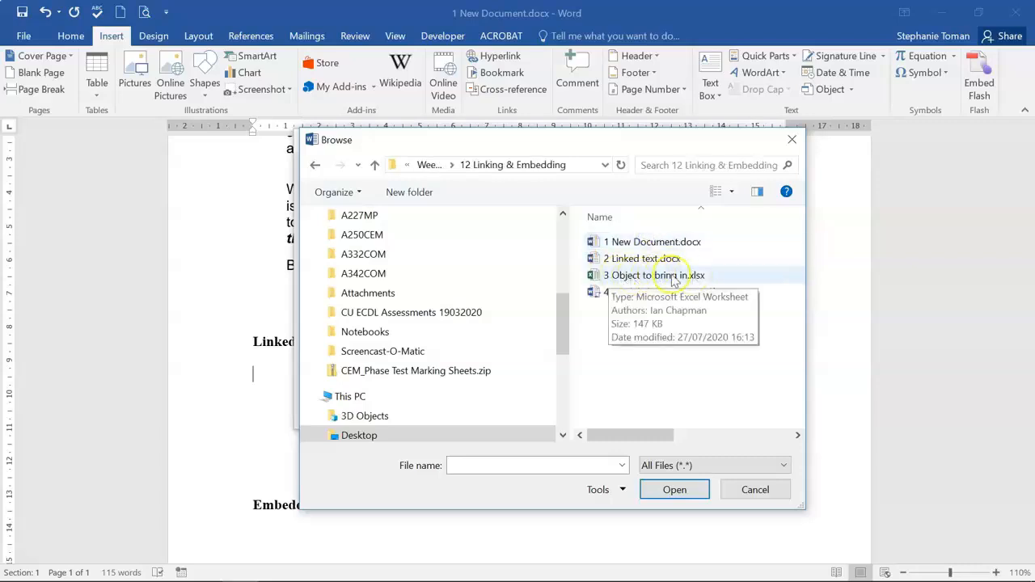
pyautogui.click(673, 277)
pyautogui.click(672, 276)
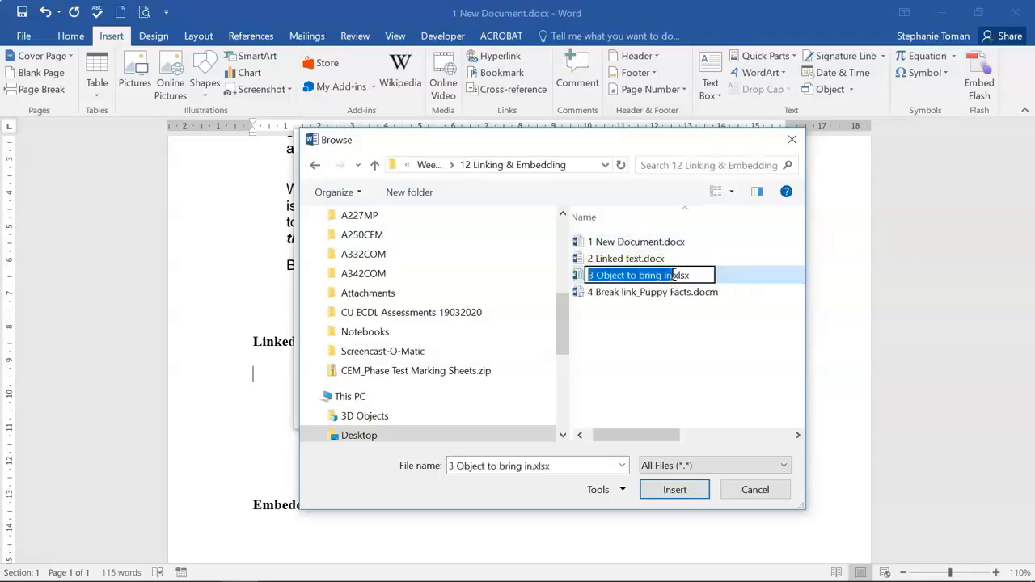
pyautogui.click(686, 361)
pyautogui.doubleClick(661, 277)
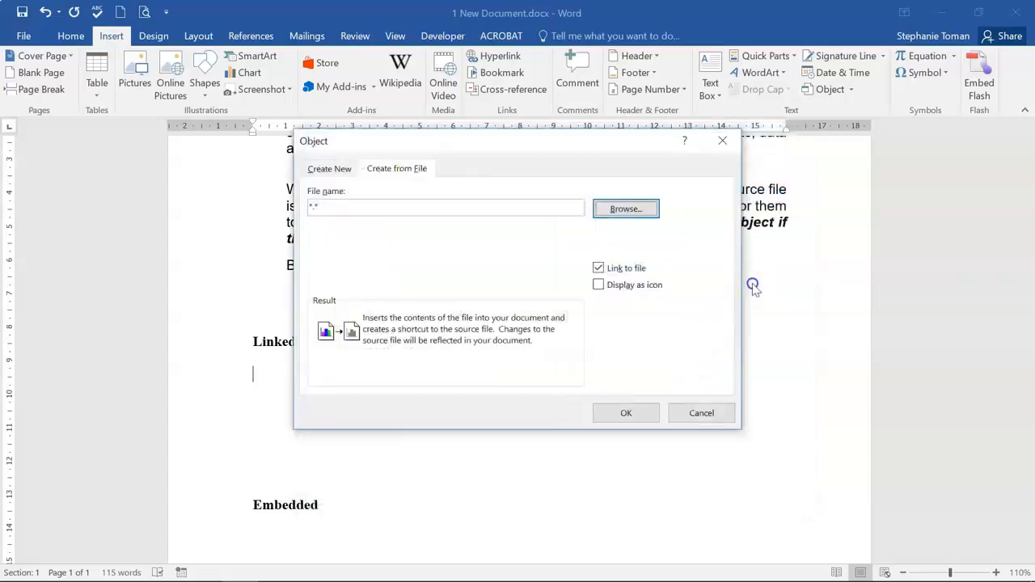
pyautogui.click(623, 412)
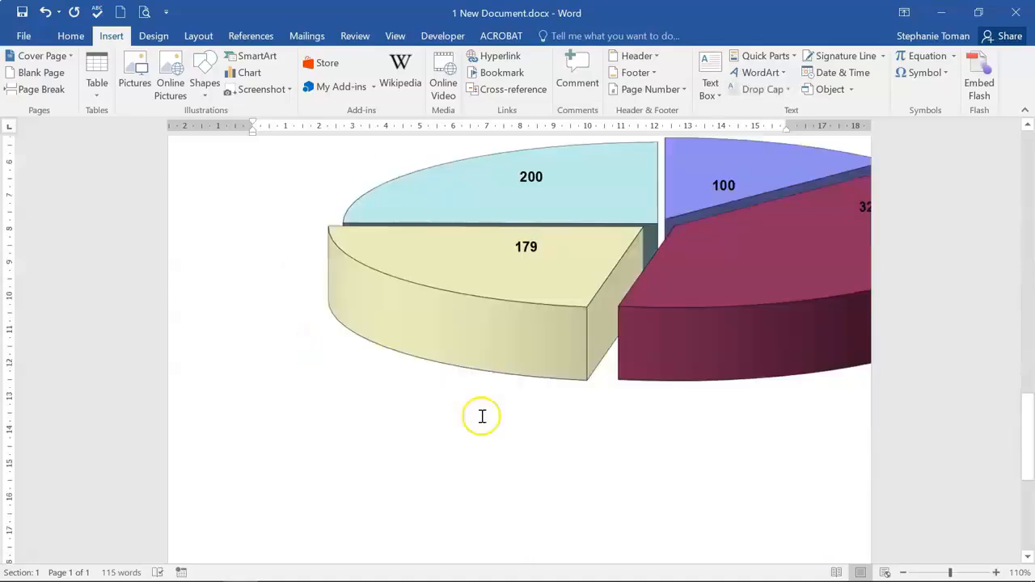
# Shrink the inserted pie chart object to about 10 cm wide so it fits within the page margins
pyautogui.click(457, 370)
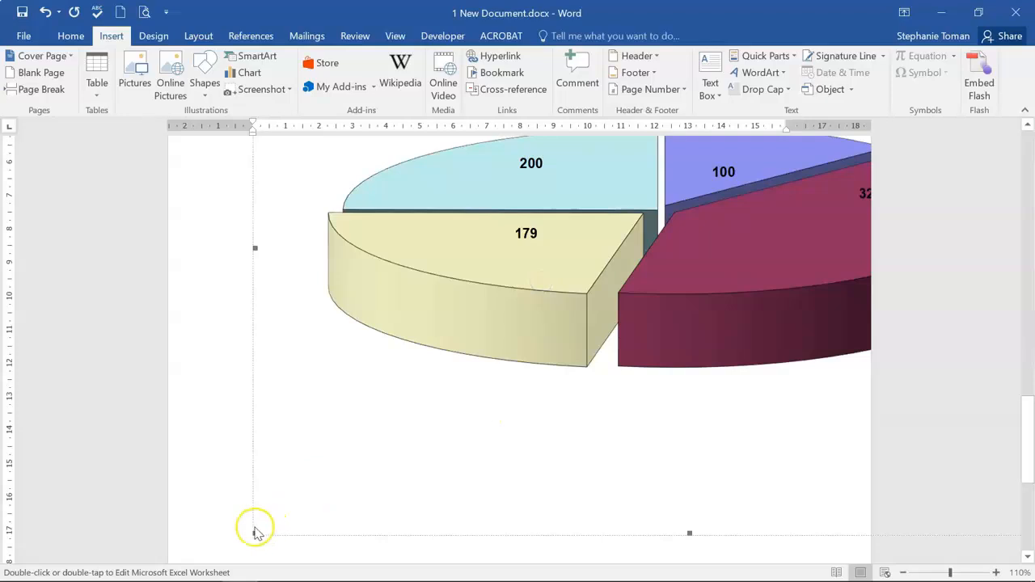
pyautogui.moveTo(257, 532); pyautogui.dragTo(678, 192)
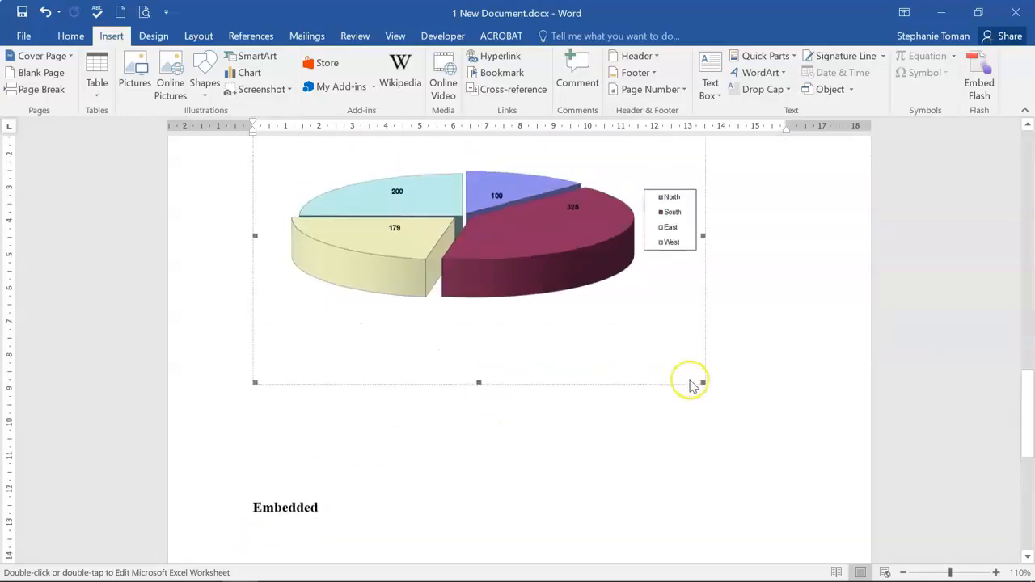
pyautogui.moveTo(703, 382); pyautogui.dragTo(600, 314)
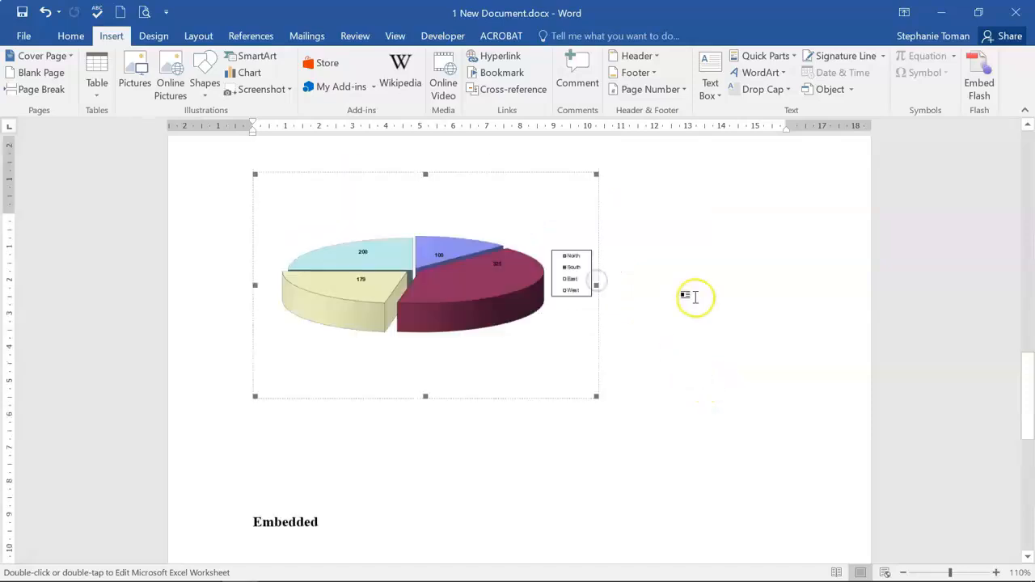
# Open the source workbook "3 Object to bring in.xlsx" from the "12 Linking & Embedding" folder and minimize the folder window
pyautogui.rightClick(507, 349)
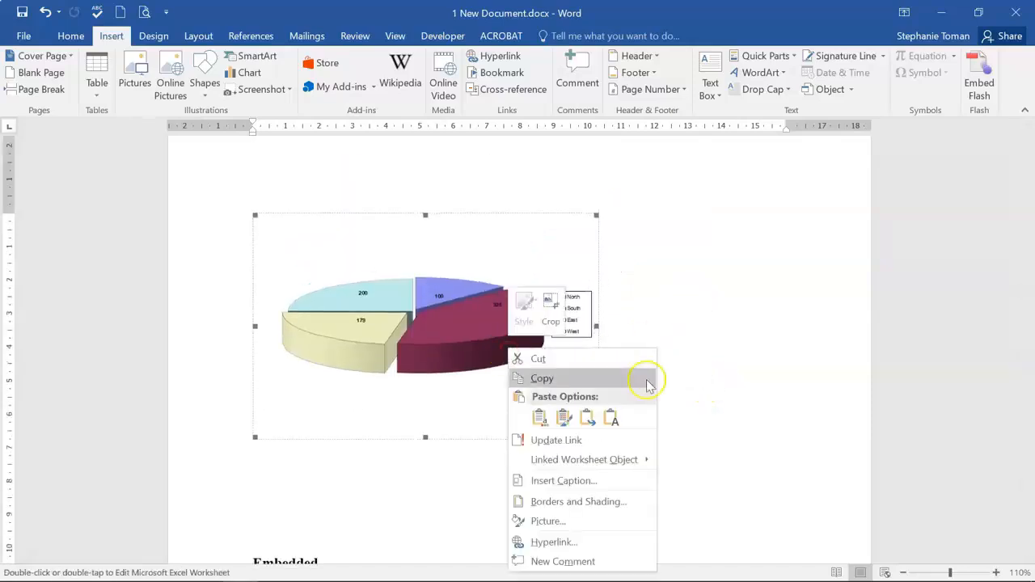
pyautogui.moveTo(651, 465)
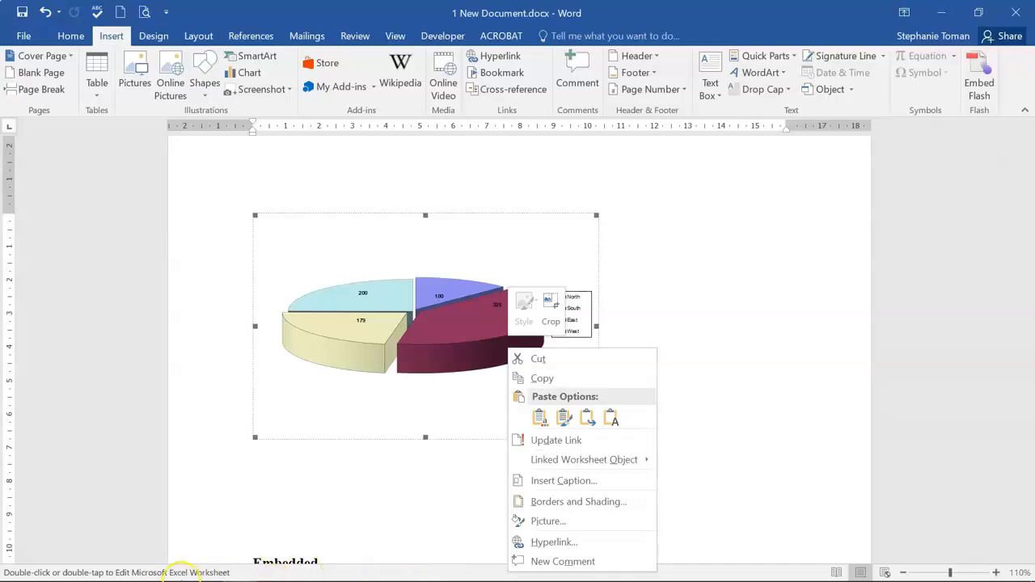
pyautogui.click(203, 575)
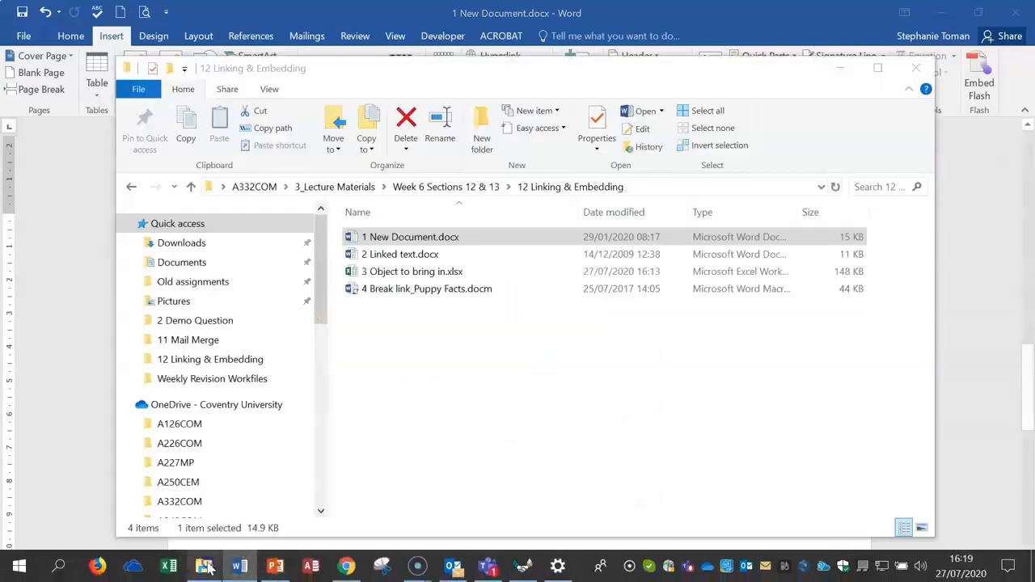
pyautogui.click(429, 272)
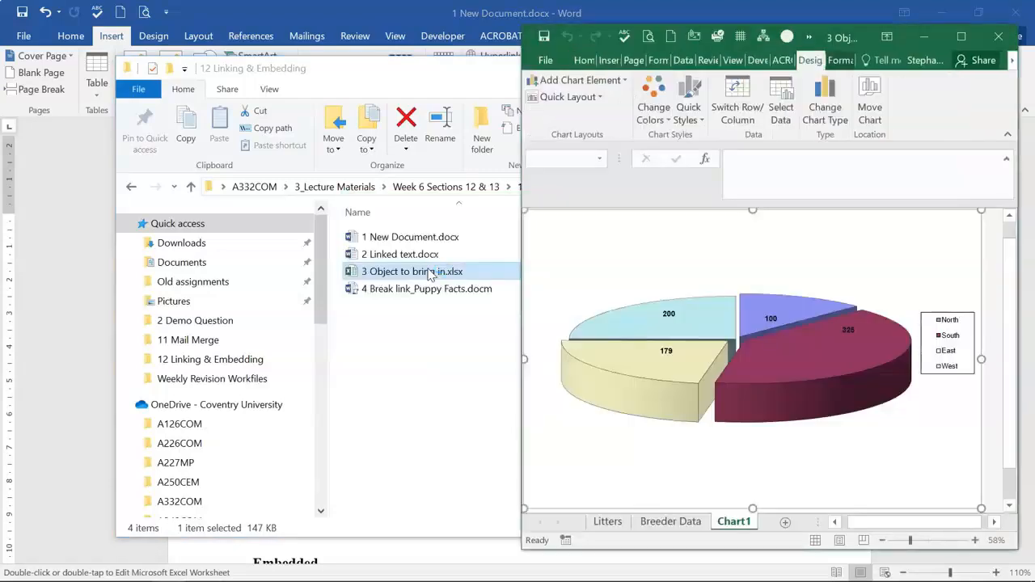
pyautogui.moveTo(437, 73); pyautogui.dragTo(383, 66)
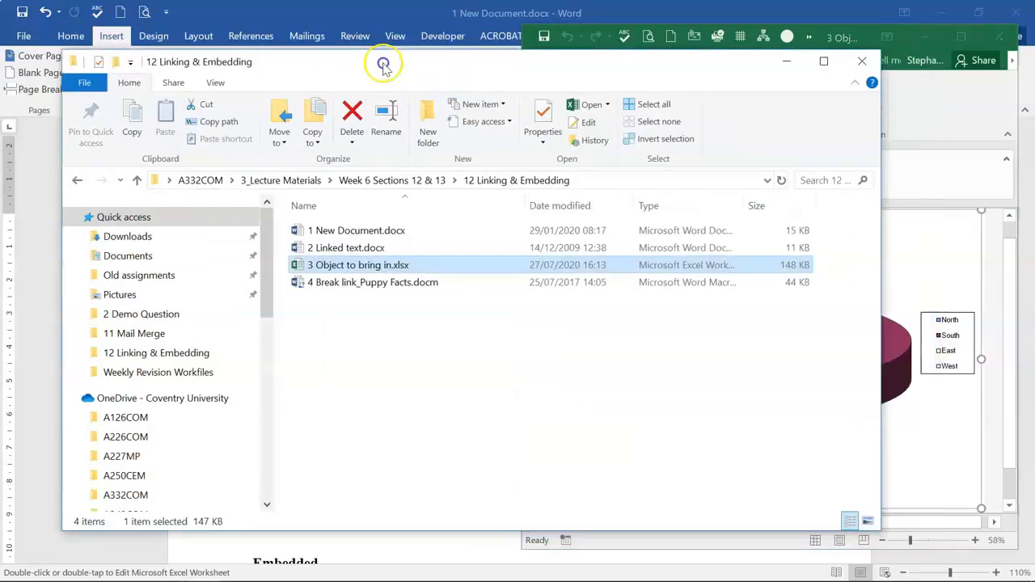
pyautogui.click(795, 66)
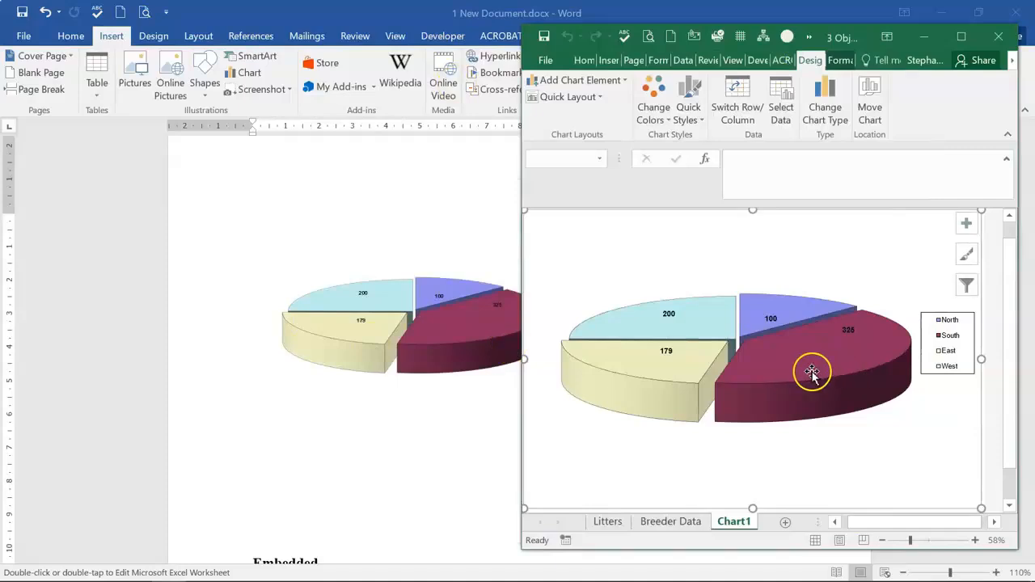
# In the source workbook in Excel, set the West value in cell E4 of the Breeder Data sheet to 500
pyautogui.moveTo(812, 372)
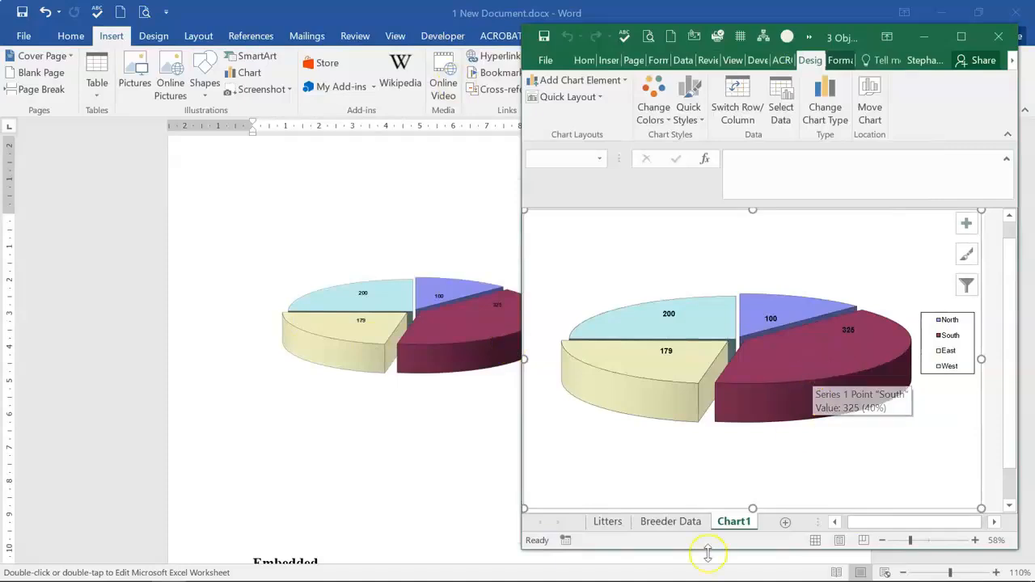
pyautogui.click(362, 328)
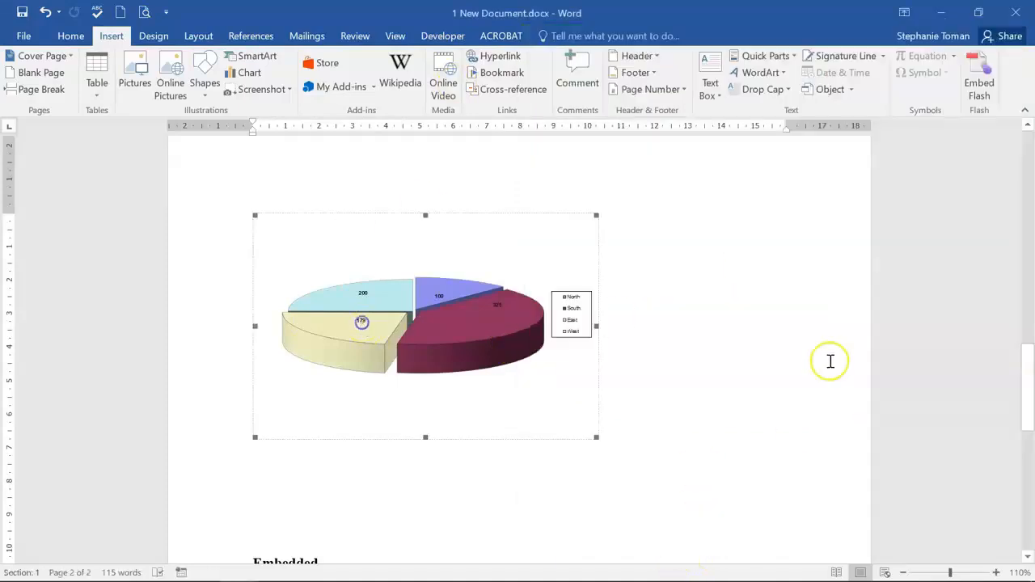
pyautogui.moveTo(198, 575)
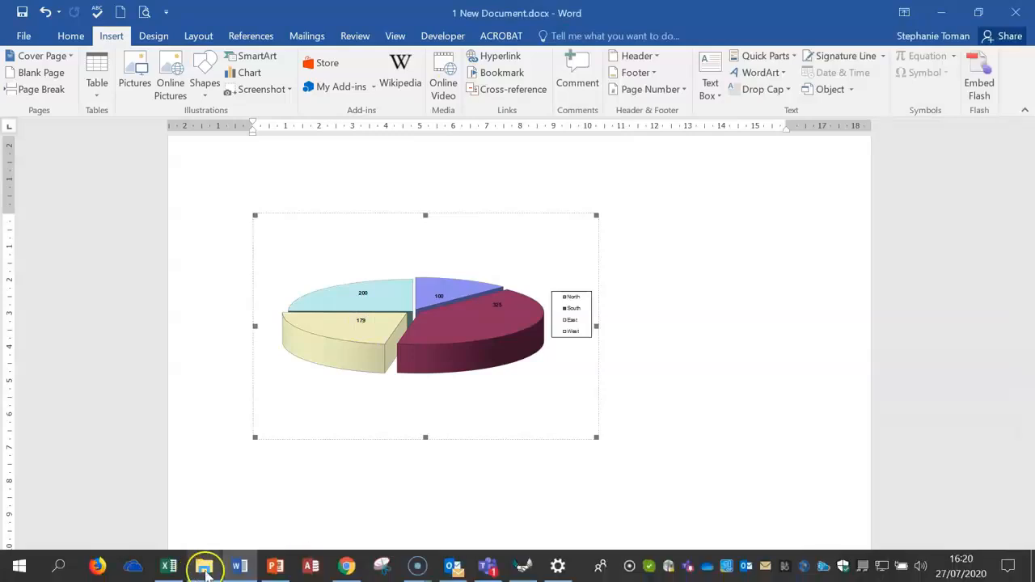
pyautogui.click(168, 566)
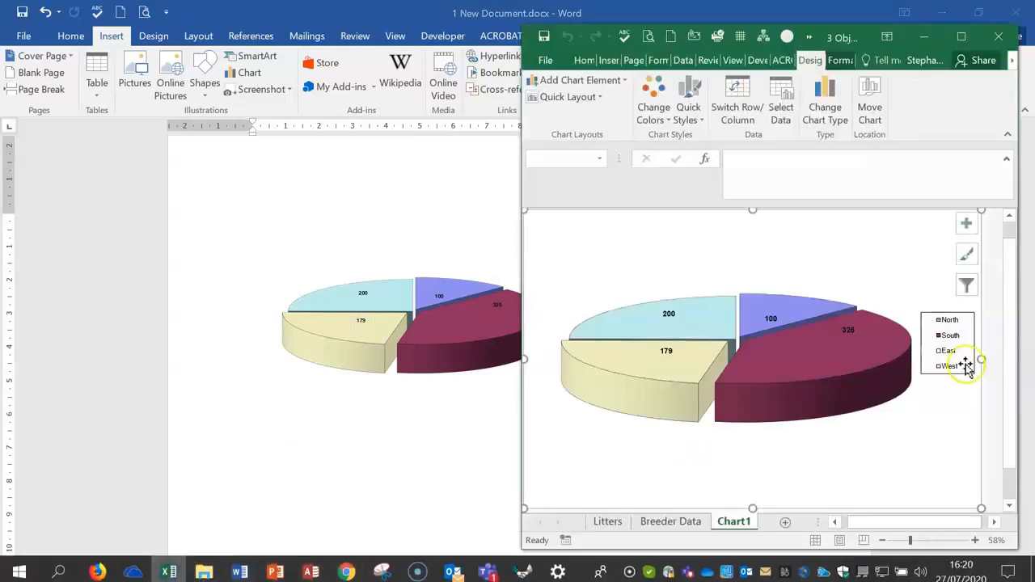
pyautogui.click(681, 525)
pyautogui.click(883, 330)
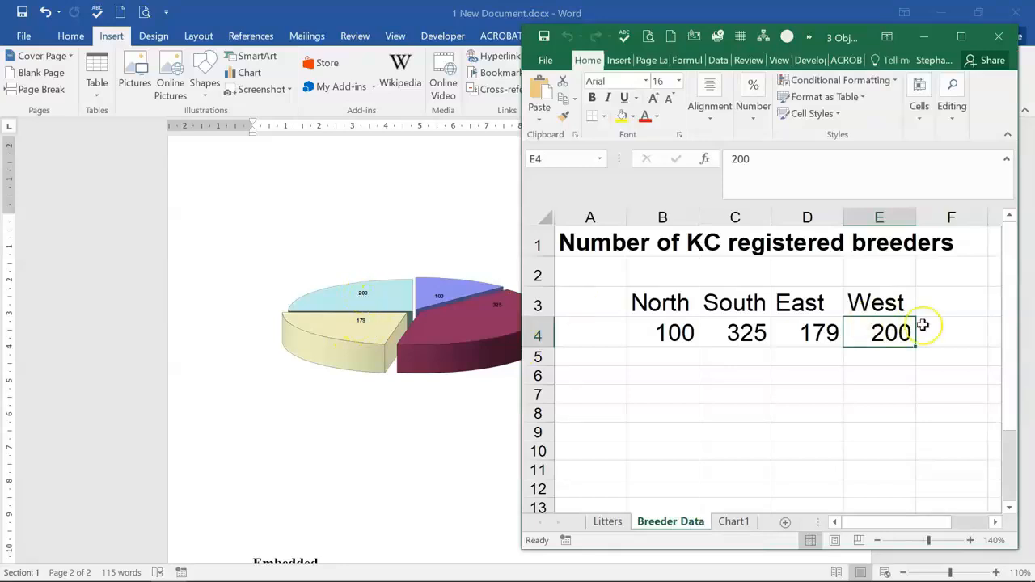
pyautogui.write('5')
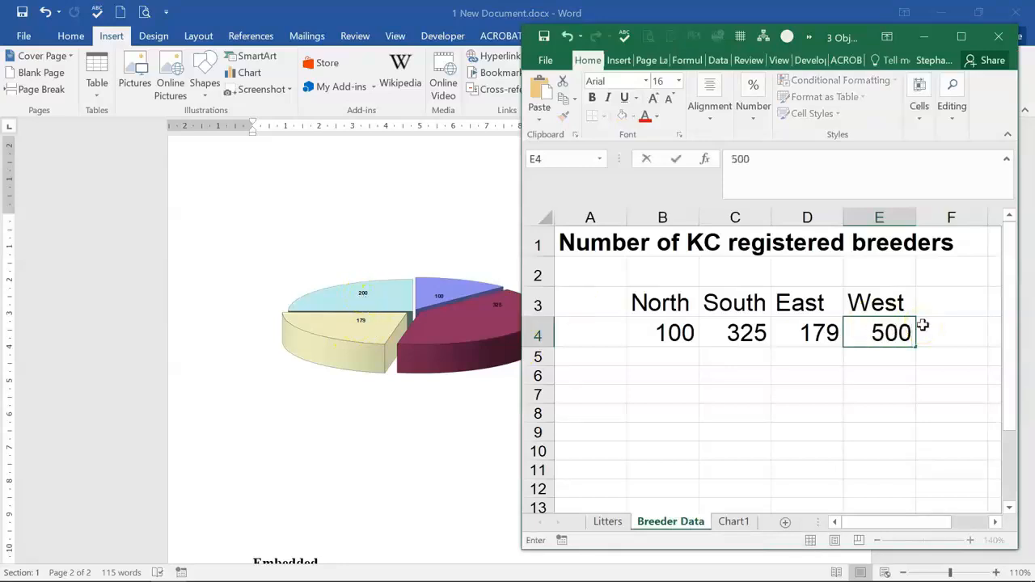
pyautogui.click(925, 410)
# Switch back to Word and update the linked pie chart object from its source workbook
pyautogui.click(407, 322)
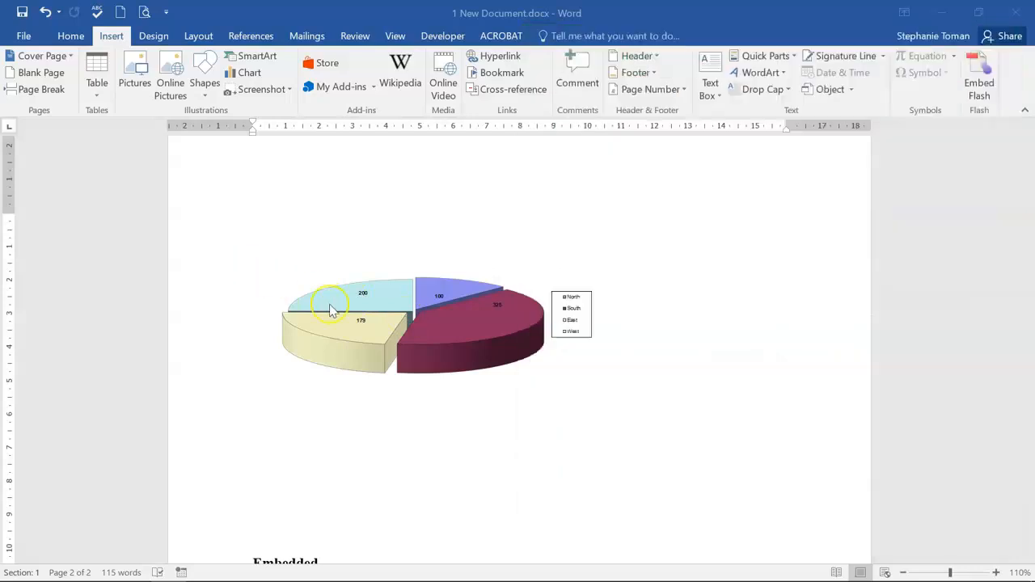
pyautogui.click(331, 309)
pyautogui.rightClick(329, 309)
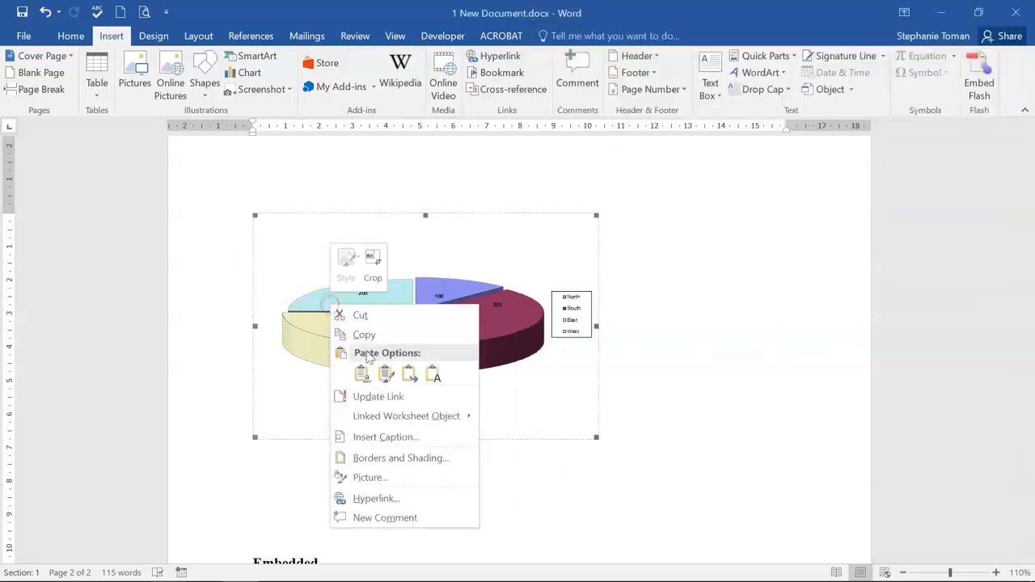
pyautogui.click(384, 392)
pyautogui.scroll(-5, 386, 396)
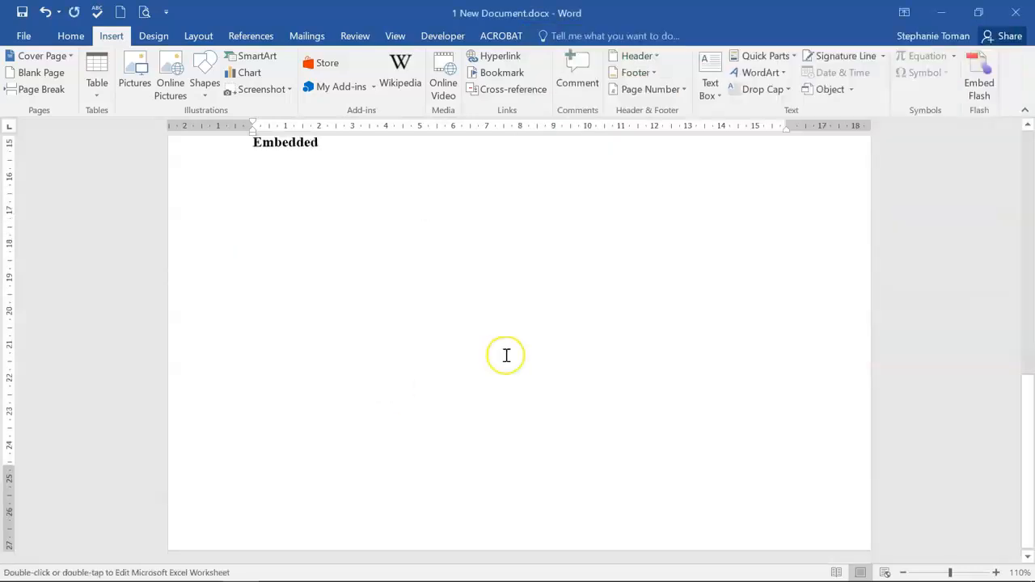
pyautogui.scroll(4, 506, 356)
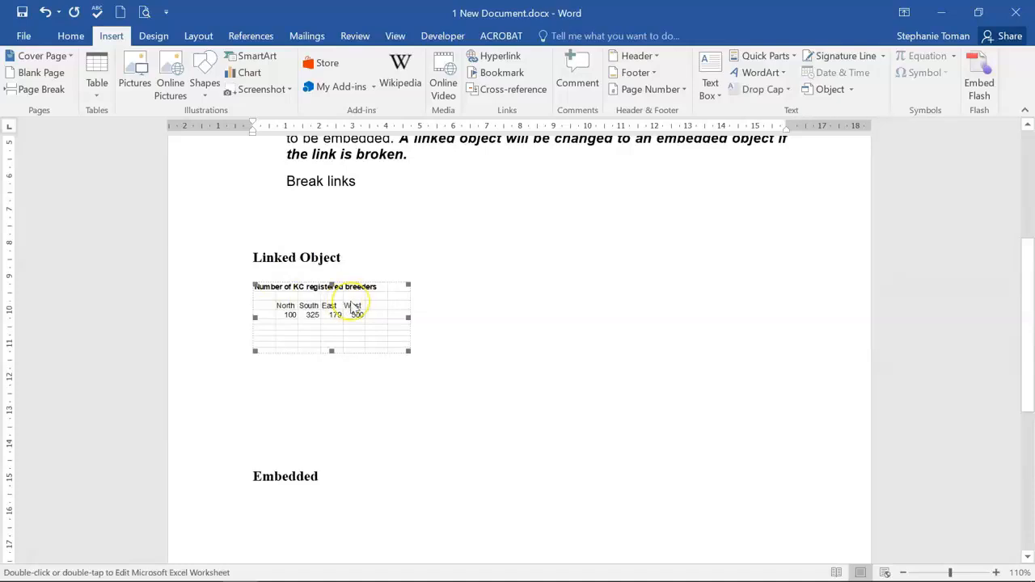
# Open the linked object's source workbook, activate its Chart1 sheet, and update the link in Word to bring in the pie chart
pyautogui.doubleClick(357, 312)
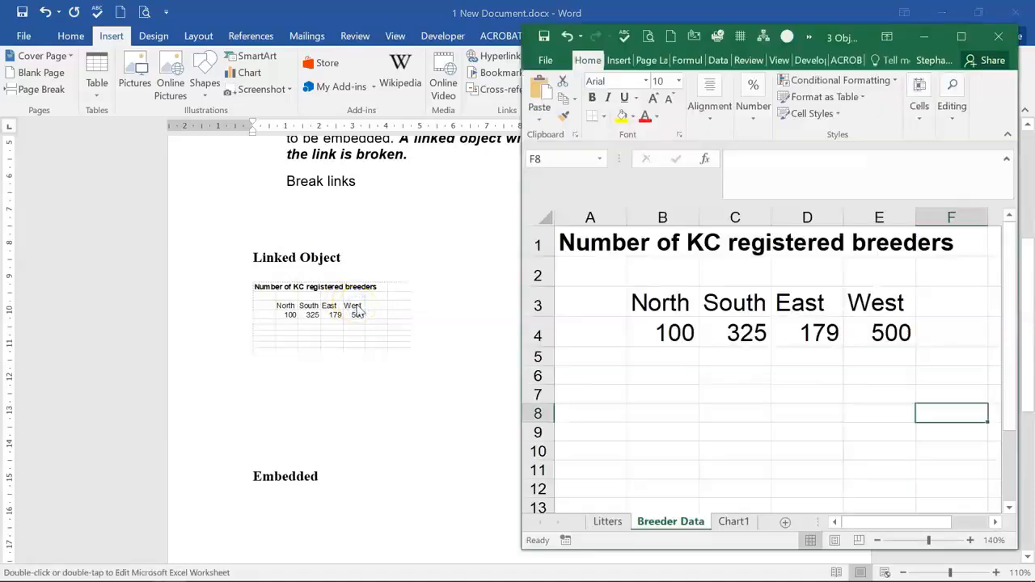
pyautogui.click(734, 521)
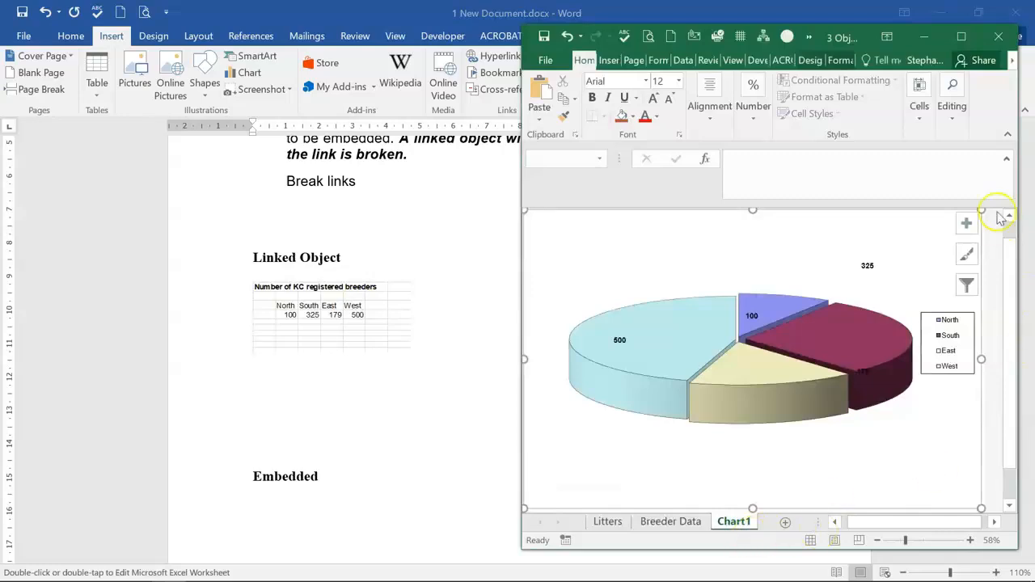
pyautogui.click(314, 289)
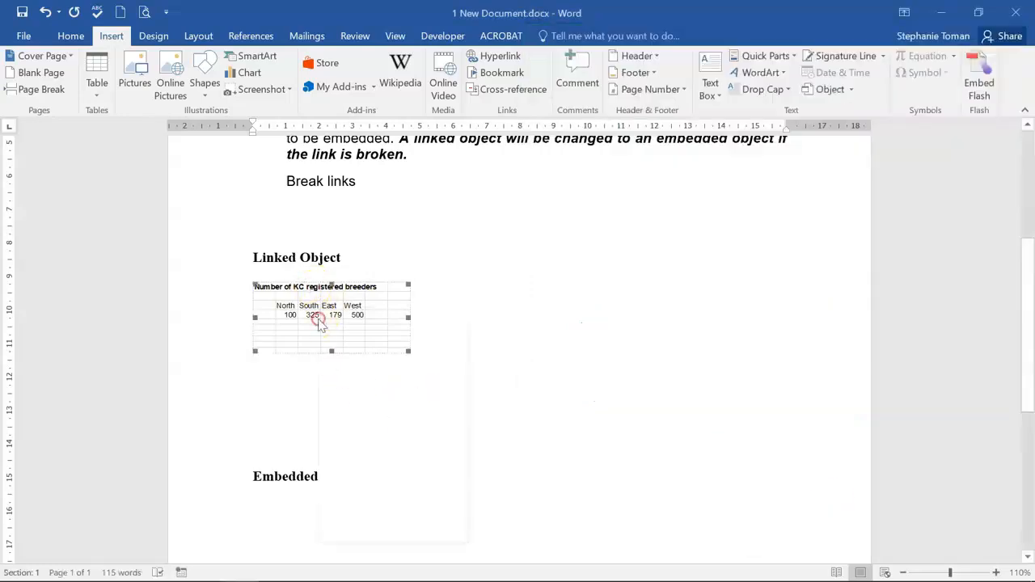
pyautogui.rightClick(319, 321)
pyautogui.click(393, 409)
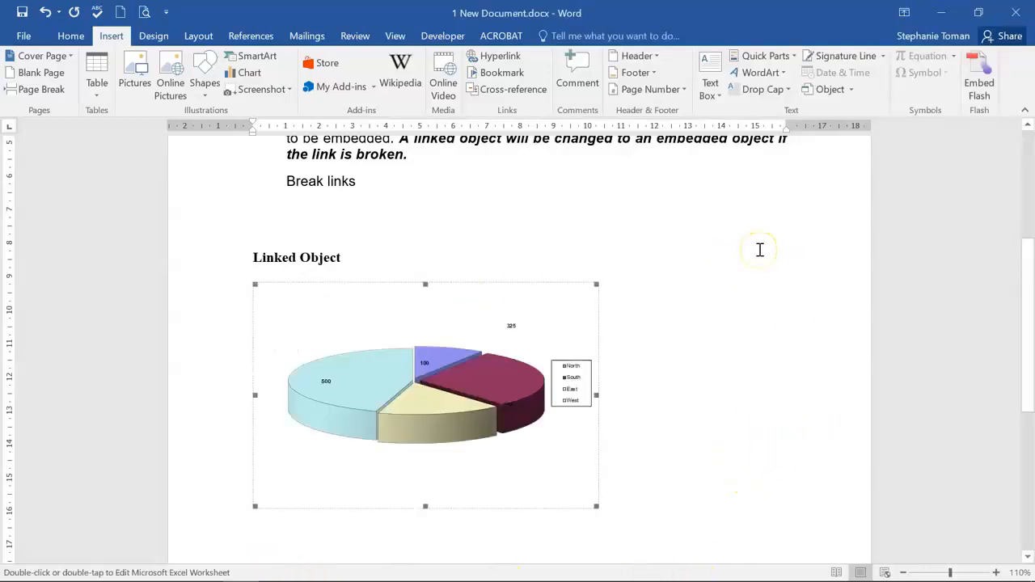
pyautogui.click(687, 438)
# Switch to the source workbook in Excel, display its Litters sheet, and minimize the workbook window
pyautogui.scroll(-3, 689, 437)
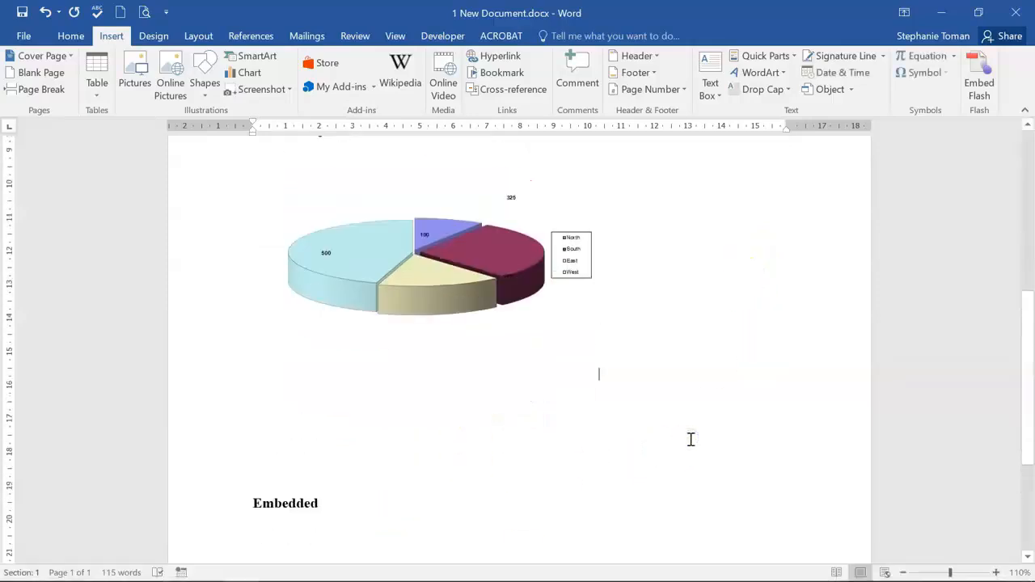
pyautogui.click(168, 571)
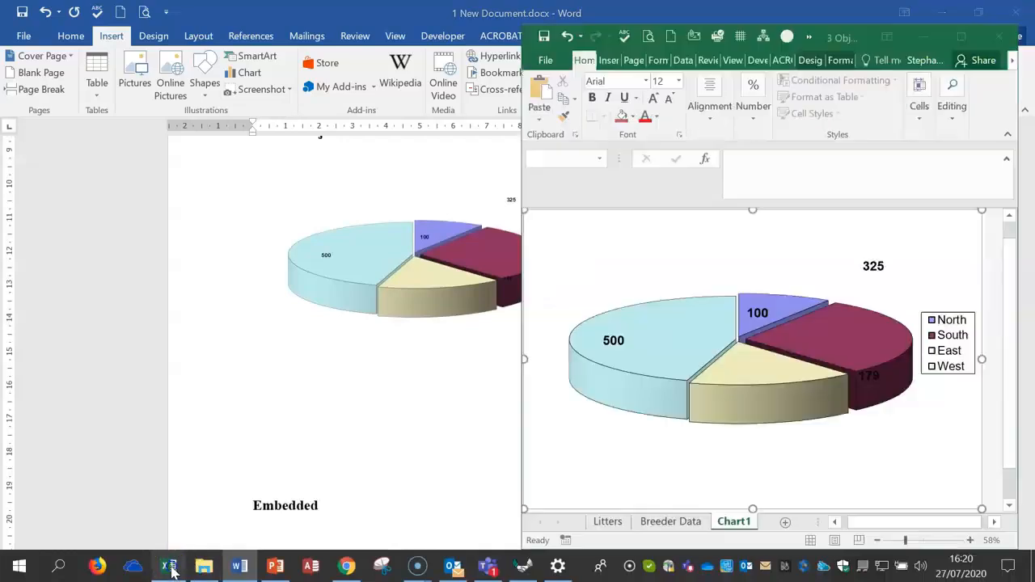
pyautogui.click(607, 521)
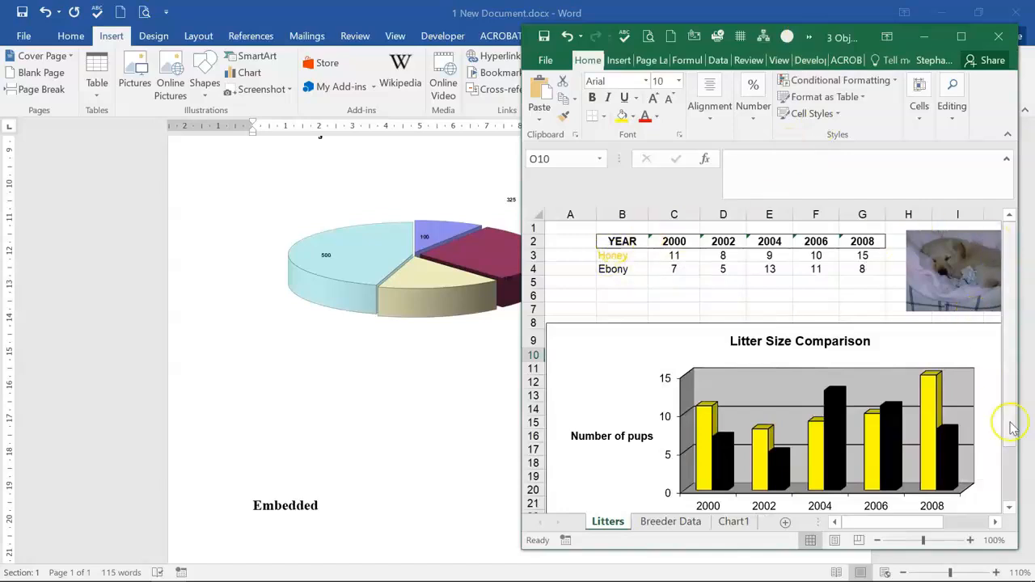
pyautogui.click(927, 35)
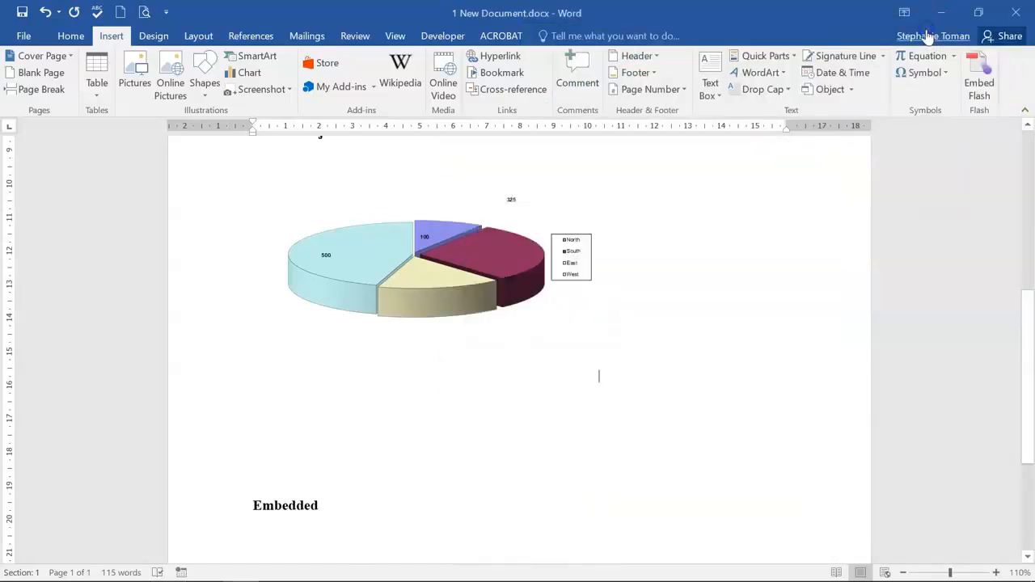
# Place the insertion point on a new empty line below the Embedded heading in the Word document
pyautogui.scroll(-2, 275, 517)
pyautogui.click(261, 471)
pyautogui.click(346, 426)
pyautogui.press('Return')
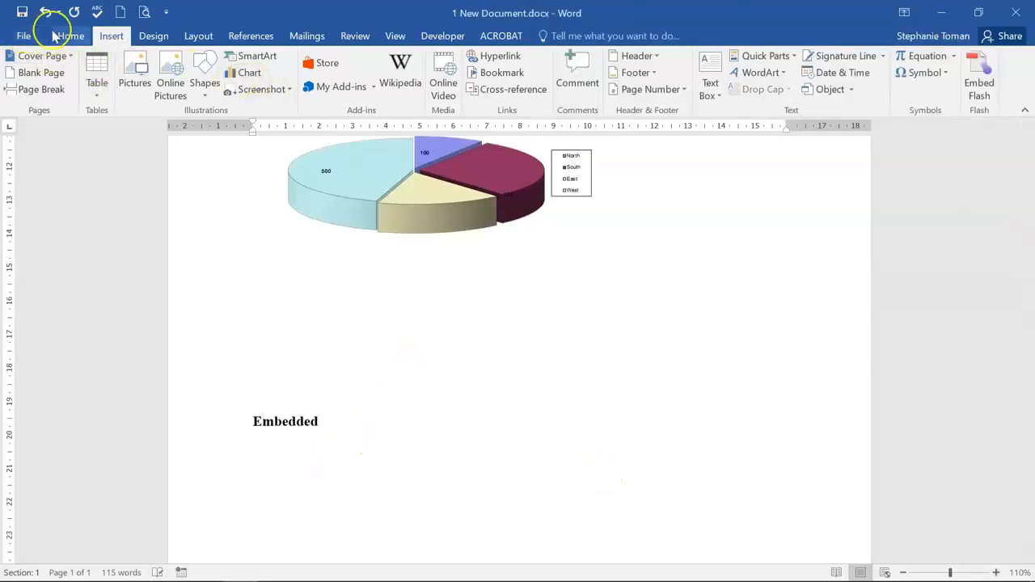
# Switch to the Excel source workbook and copy the range A1:J7 of the Litters sheet, including the puppy picture
pyautogui.moveTo(229, 564)
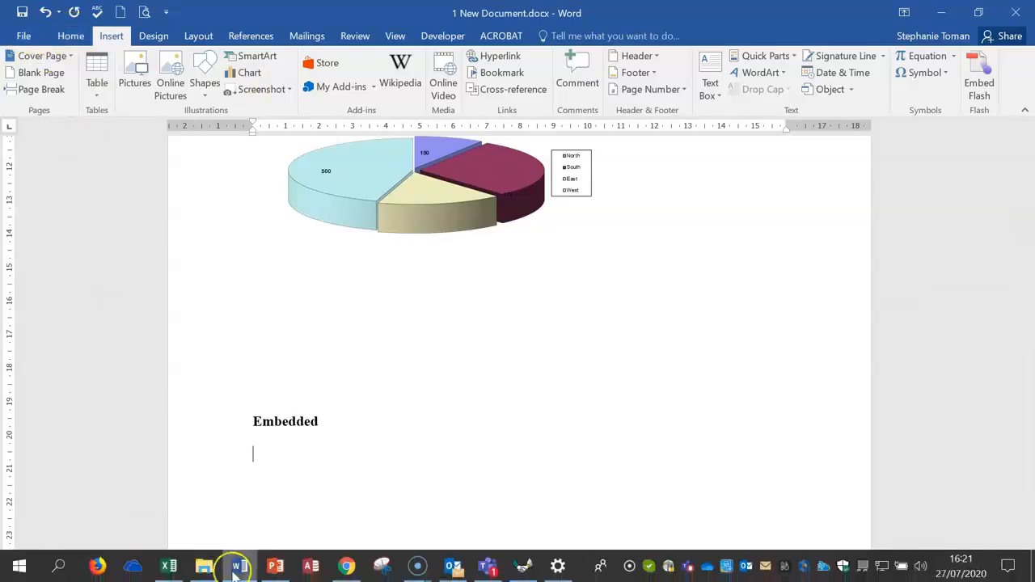
pyautogui.click(172, 566)
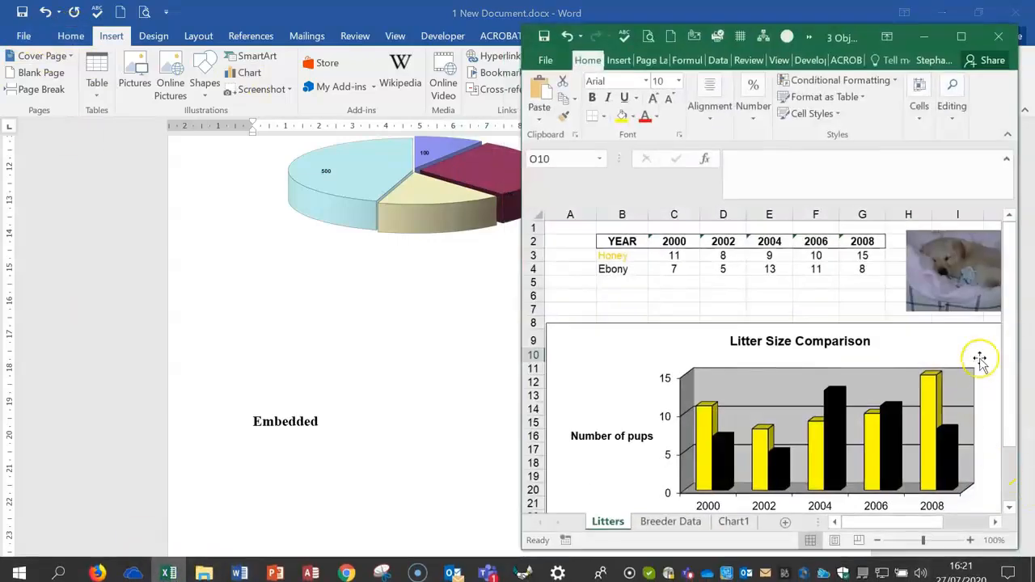
pyautogui.moveTo(600, 227); pyautogui.dragTo(868, 305)
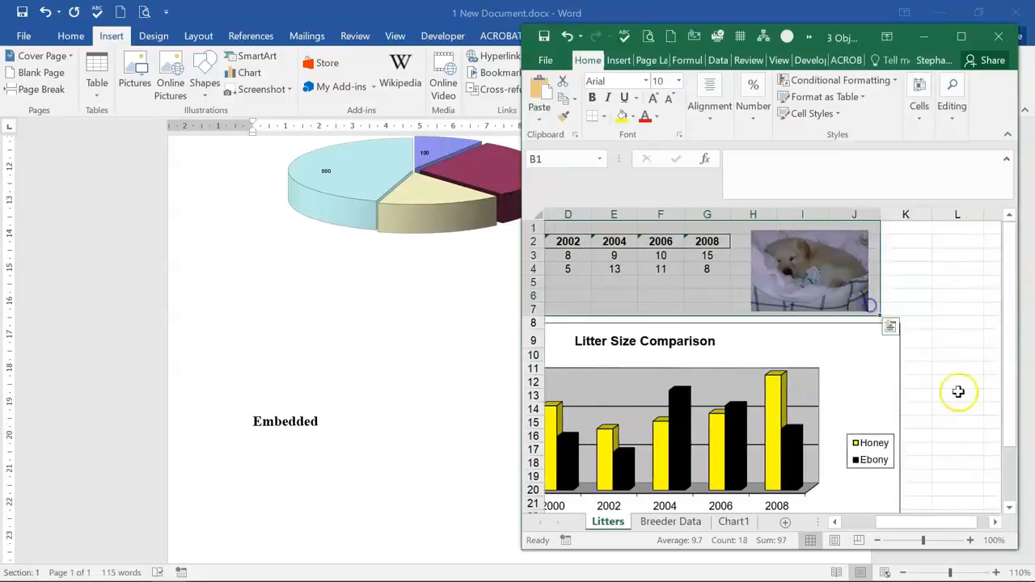
pyautogui.click(850, 522)
pyautogui.moveTo(554, 227); pyautogui.dragTo(901, 320)
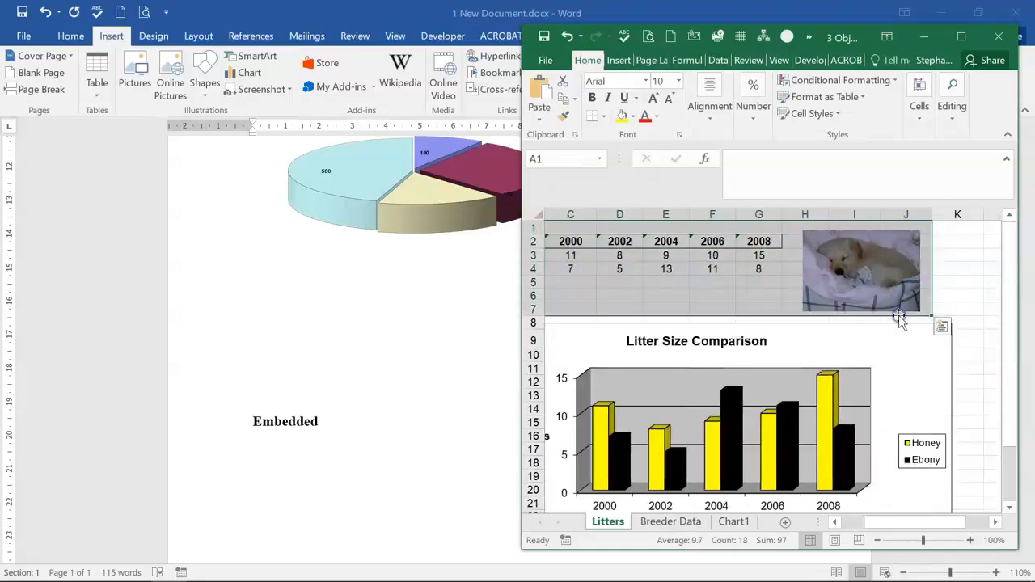
pyautogui.rightClick(744, 274)
pyautogui.click(773, 266)
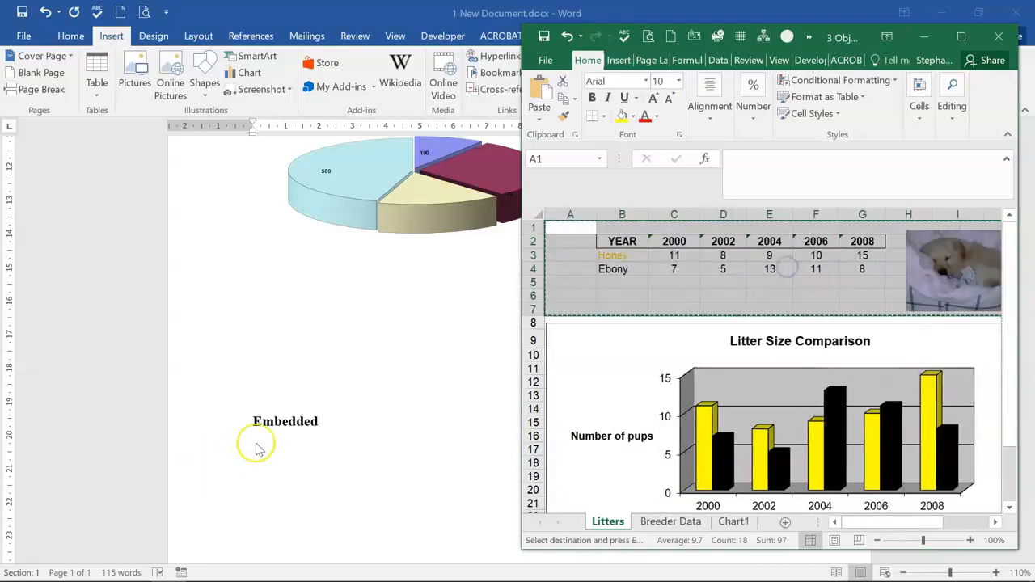
# Switch to Word and use Paste Special to embed the copied range below the Embedded heading as a Microsoft Excel Worksheet Object
pyautogui.click(255, 449)
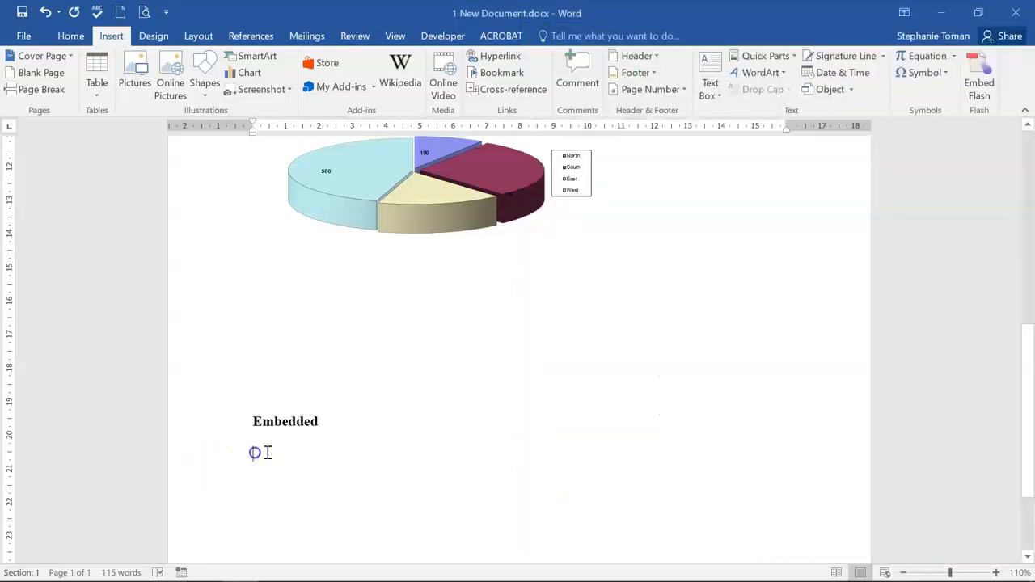
pyautogui.click(70, 36)
pyautogui.click(17, 96)
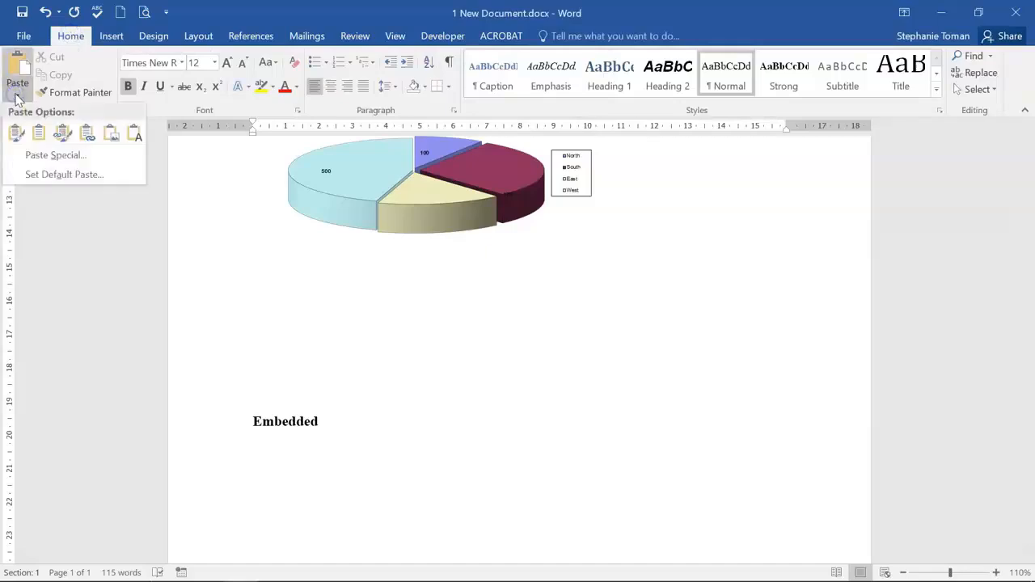
pyautogui.click(45, 160)
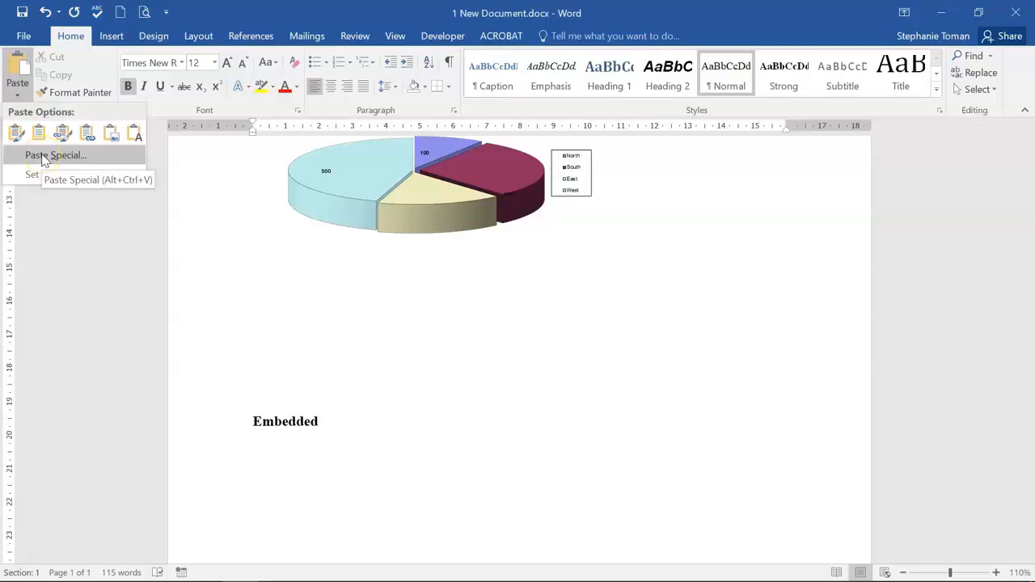
pyautogui.click(45, 159)
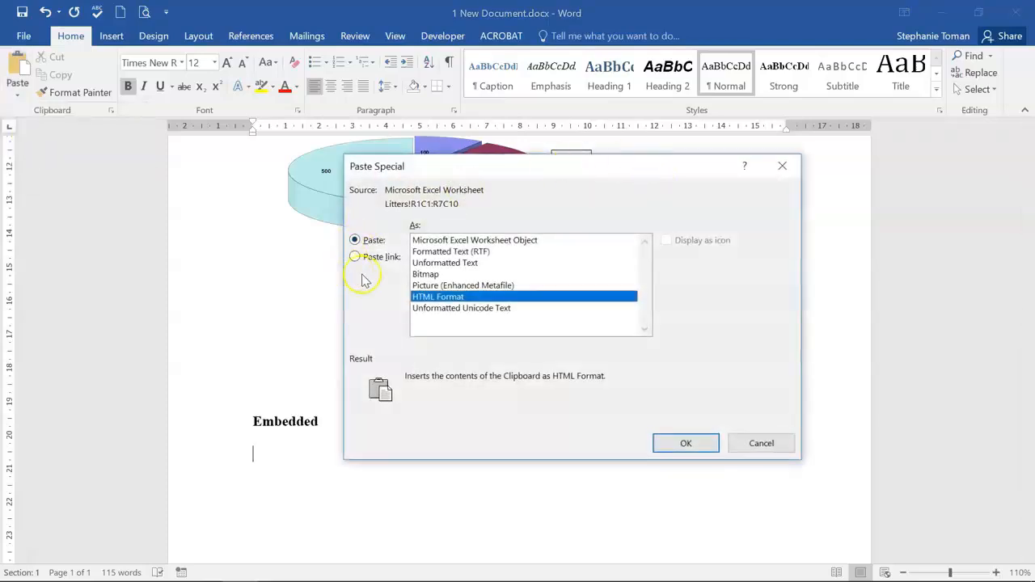
pyautogui.click(440, 241)
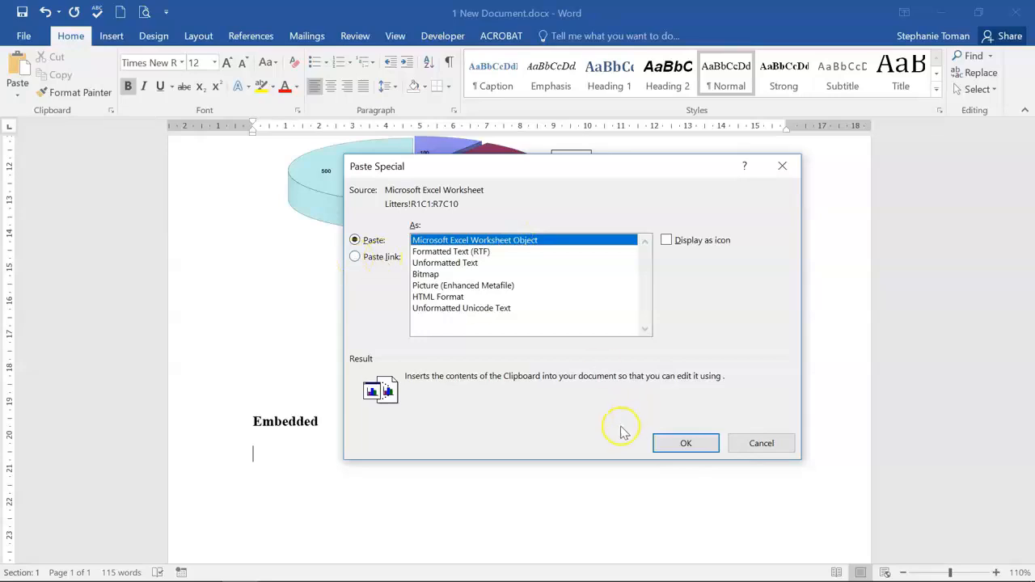
pyautogui.click(683, 444)
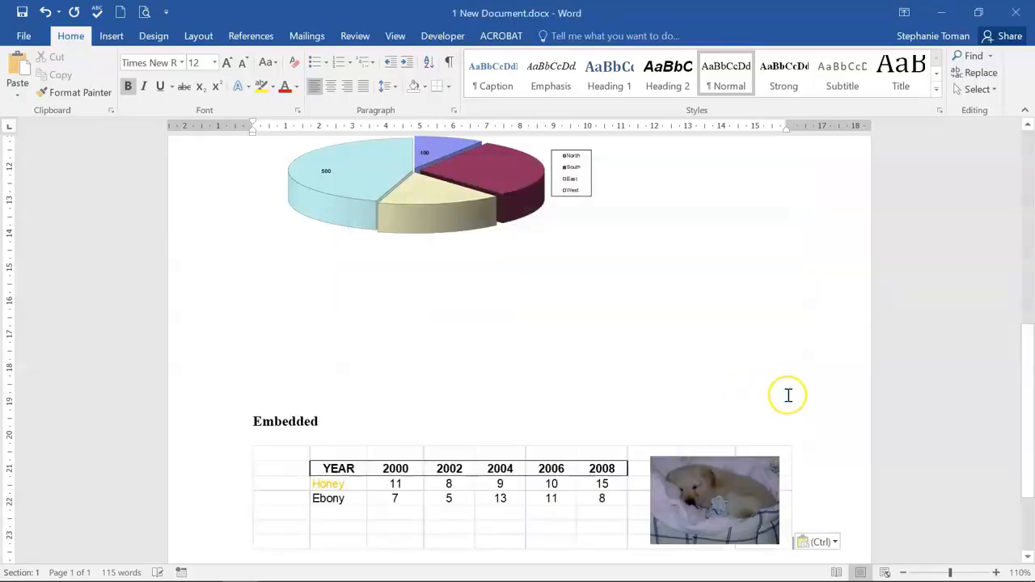
# Examine how the embedded worksheet opens in place and compare its object commands with those of the linked pie chart
pyautogui.click(573, 402)
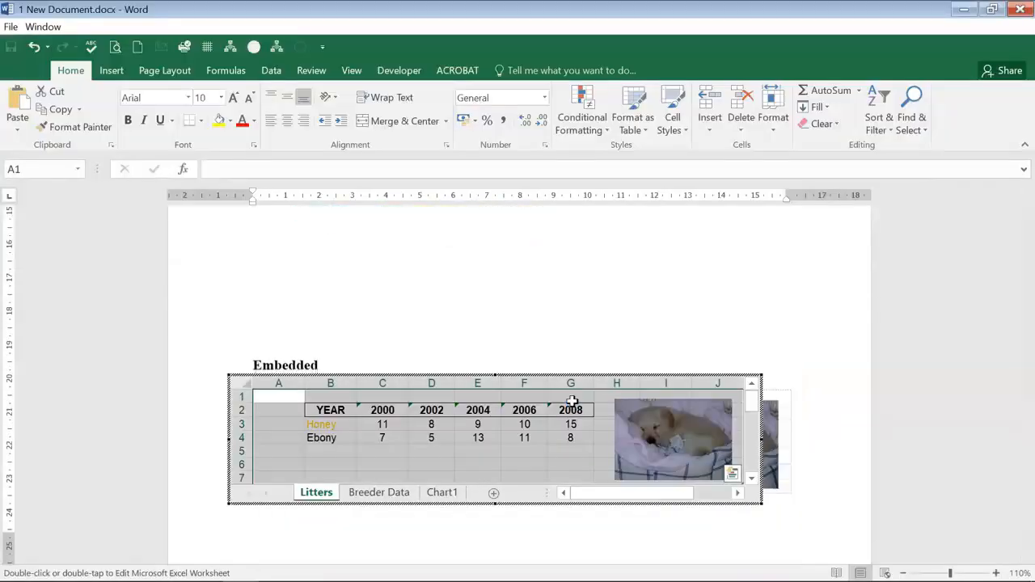
pyautogui.click(630, 301)
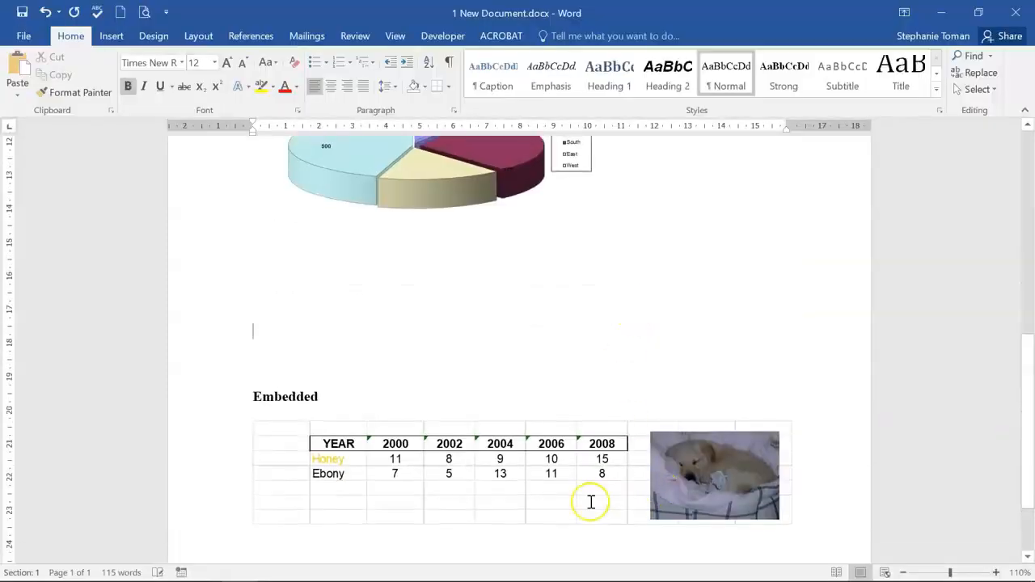
pyautogui.click(591, 502)
pyautogui.rightClick(602, 487)
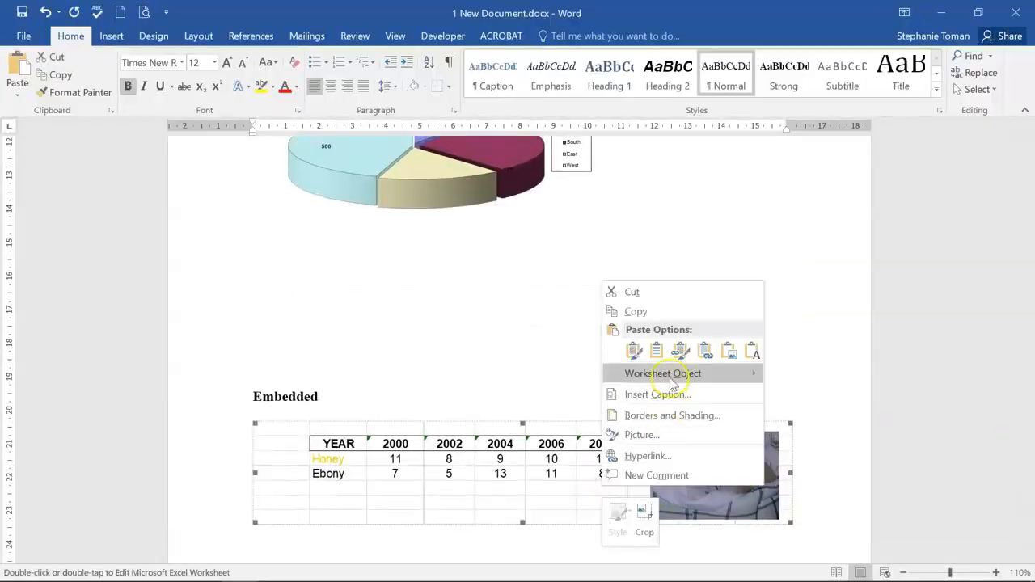
pyautogui.moveTo(671, 383)
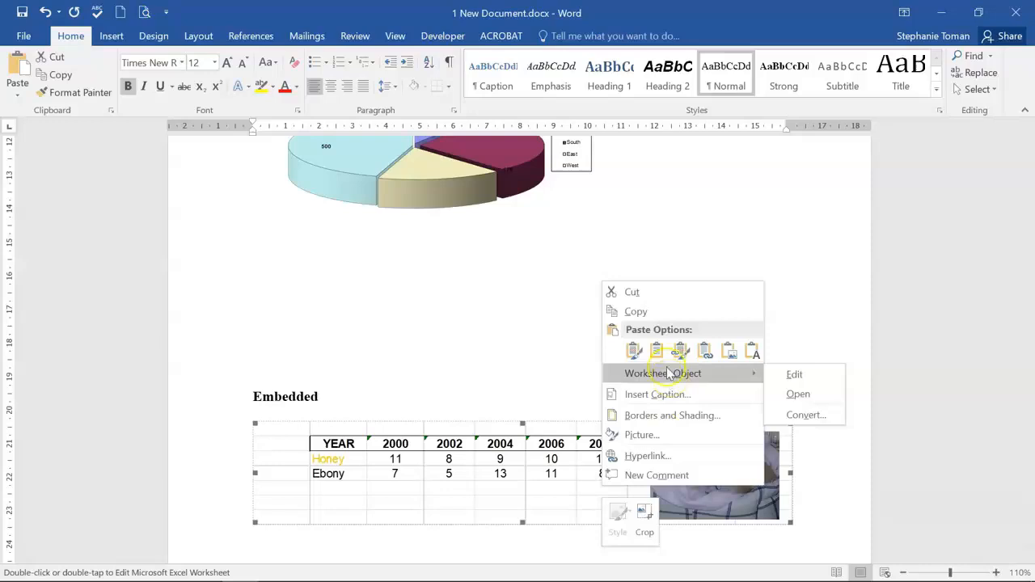
pyautogui.rightClick(506, 154)
pyautogui.moveTo(600, 275)
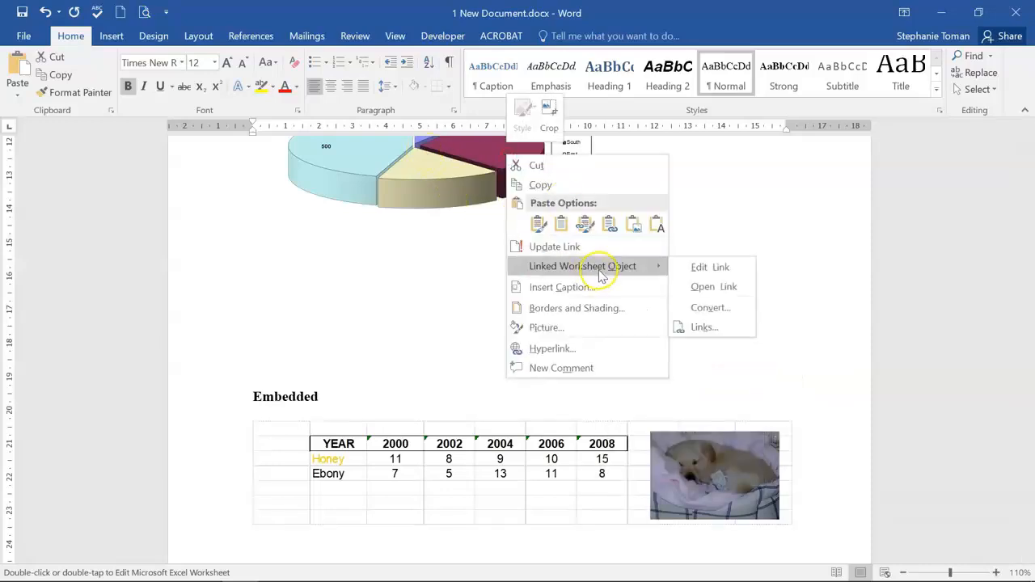
pyautogui.click(838, 373)
# Open the embedded worksheet for in-place editing and set Honey's 2004 value in cell E3 to 12
pyautogui.scroll(-2, 838, 369)
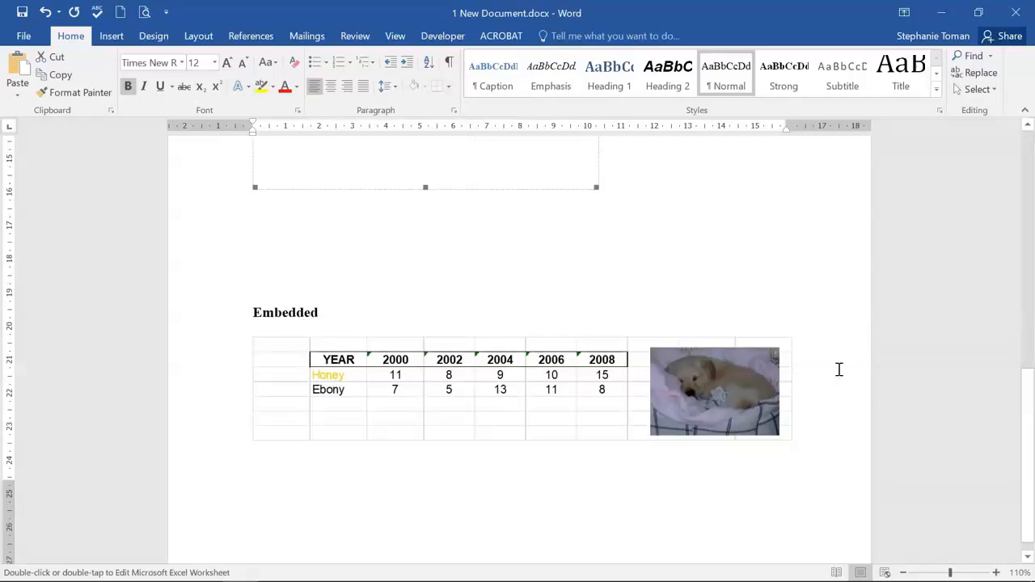
pyautogui.doubleClick(558, 396)
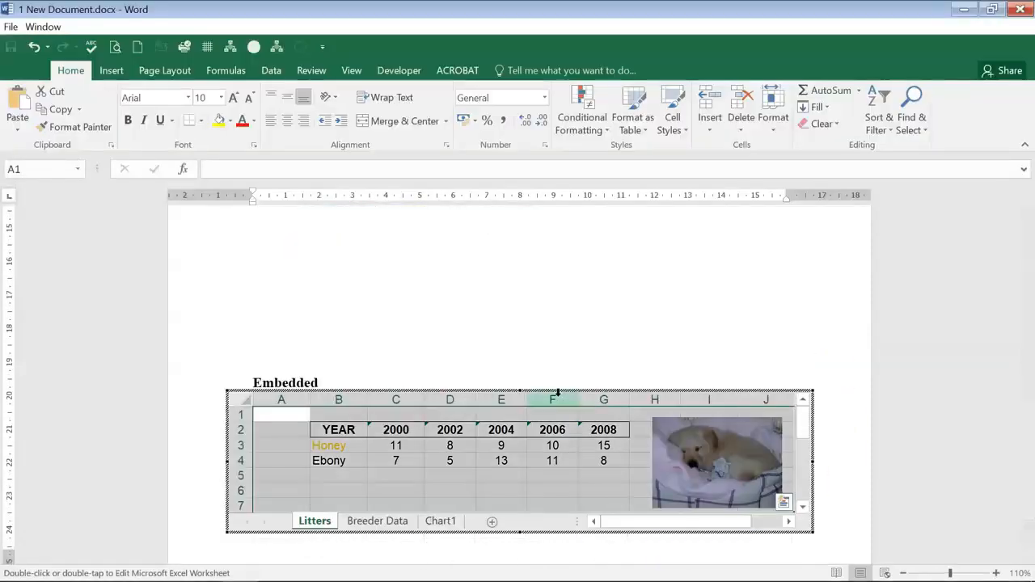
pyautogui.click(216, 469)
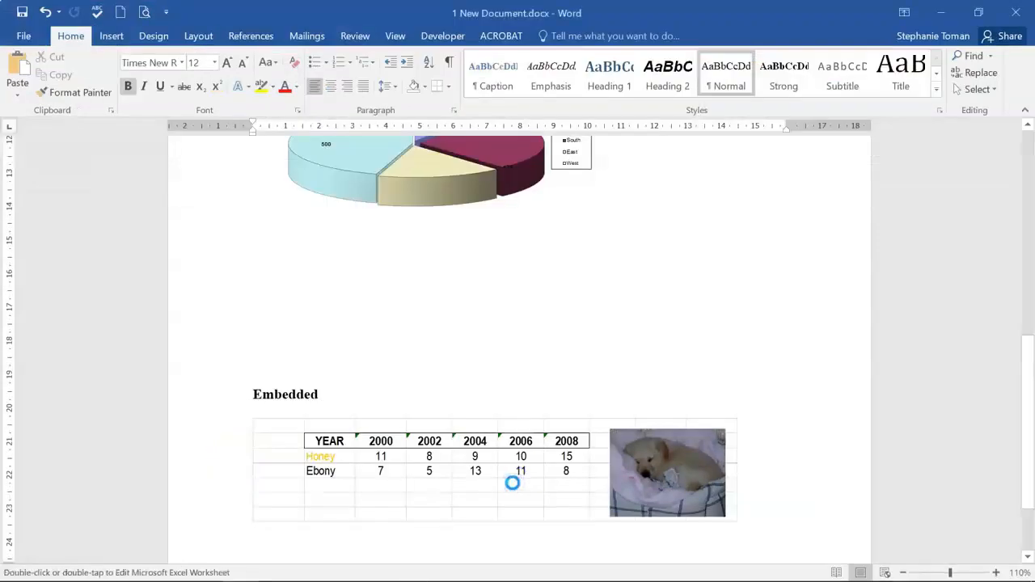
pyautogui.doubleClick(512, 483)
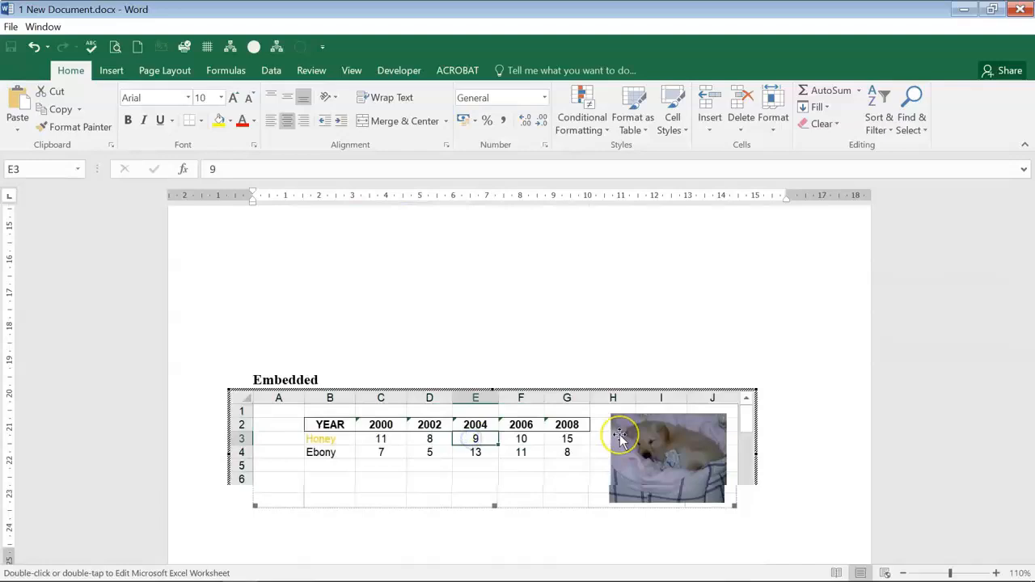
pyautogui.write('12')
pyautogui.press('Tab')
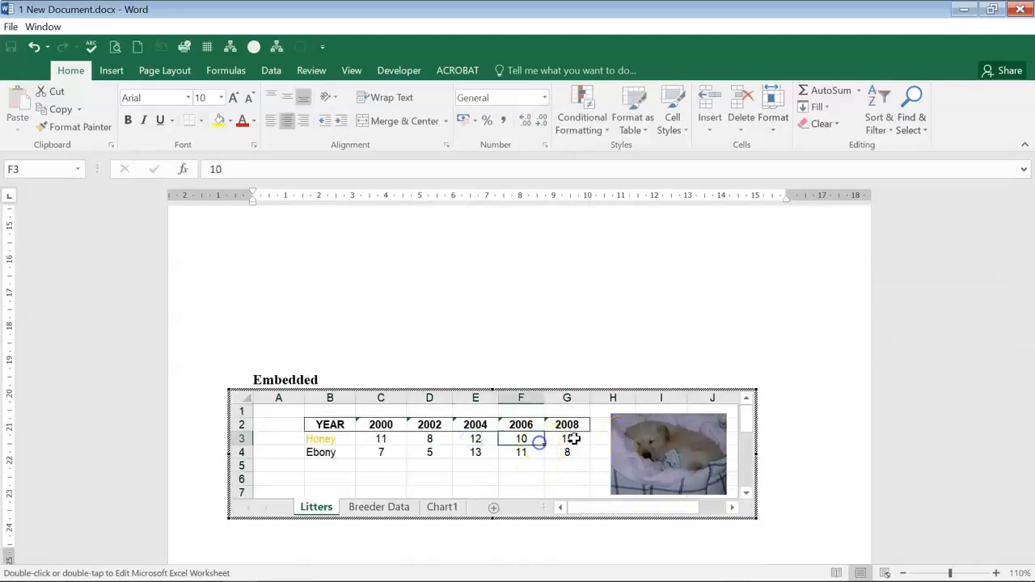
# In the embedded worksheet, set the year heading in cell C2 to 2001 and Ebony's 2008 value in cell G4 to 25
pyautogui.click(568, 424)
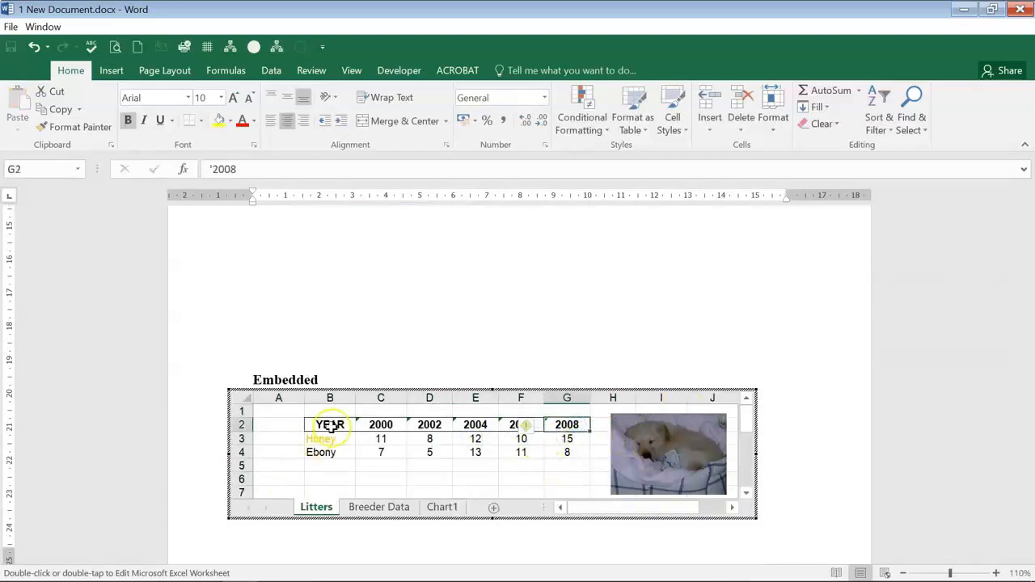
pyautogui.click(372, 421)
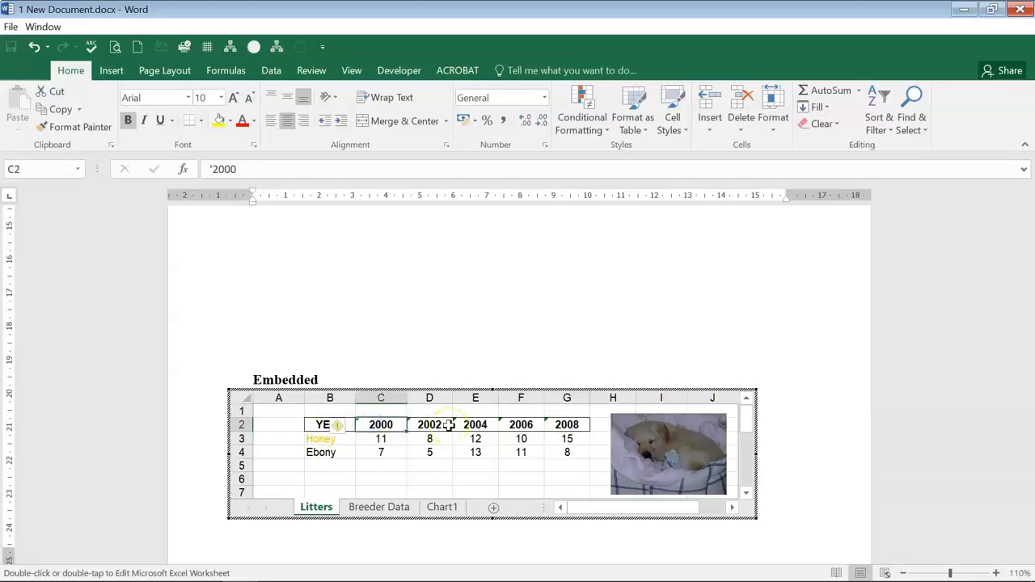
pyautogui.write('200')
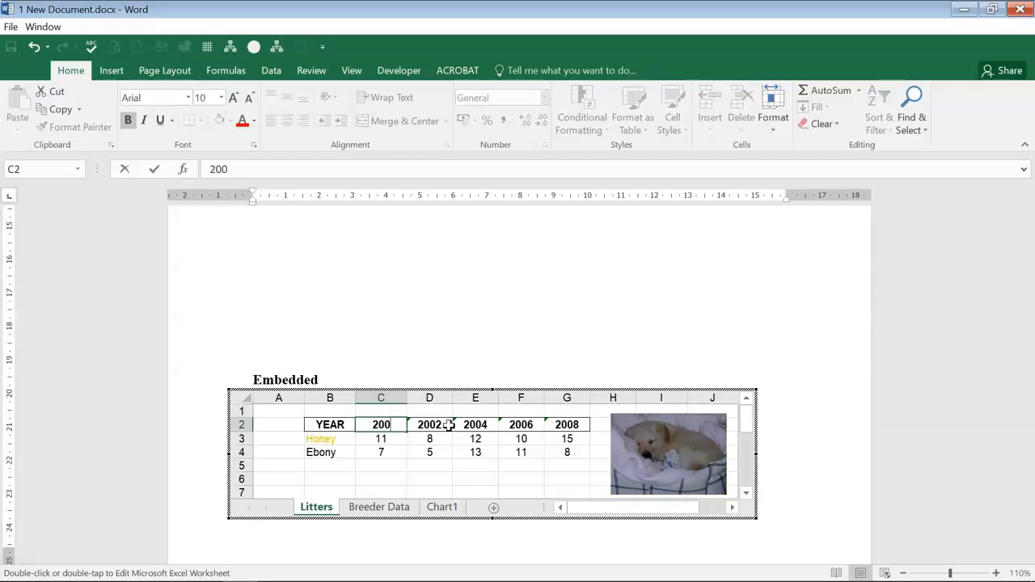
pyautogui.write('1')
pyautogui.click(568, 451)
pyautogui.write('25')
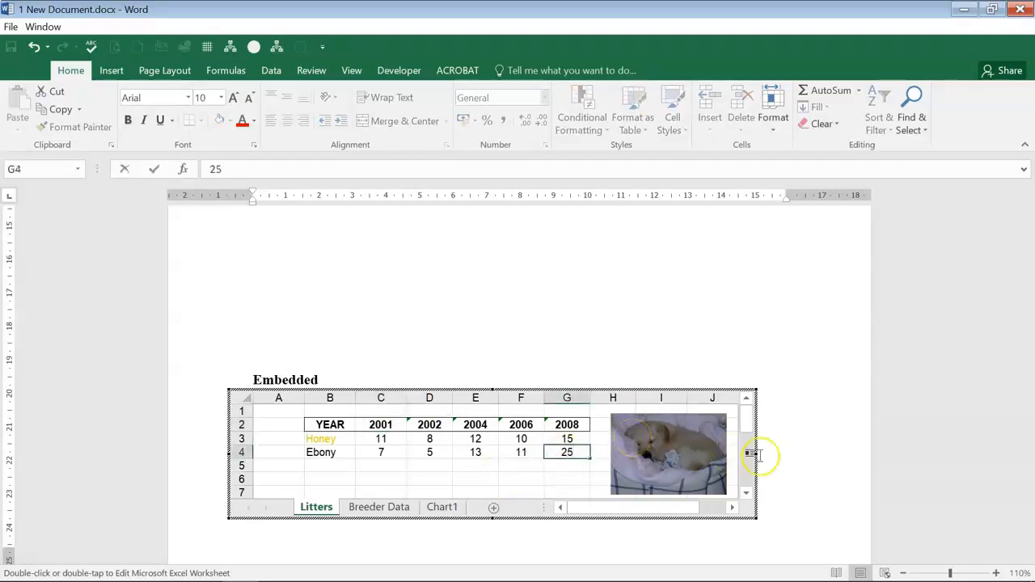
pyautogui.click(538, 479)
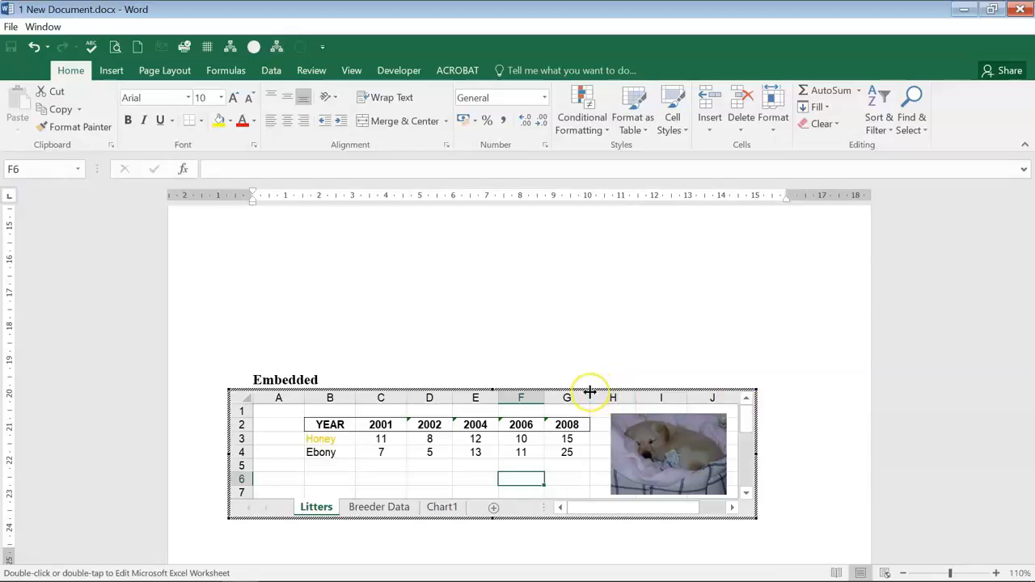
# Narrow the embedded worksheet's visible area to end after column G, hiding the puppy picture, and leave in-place editing
pyautogui.moveTo(755, 454); pyautogui.dragTo(599, 455)
pyautogui.click(744, 433)
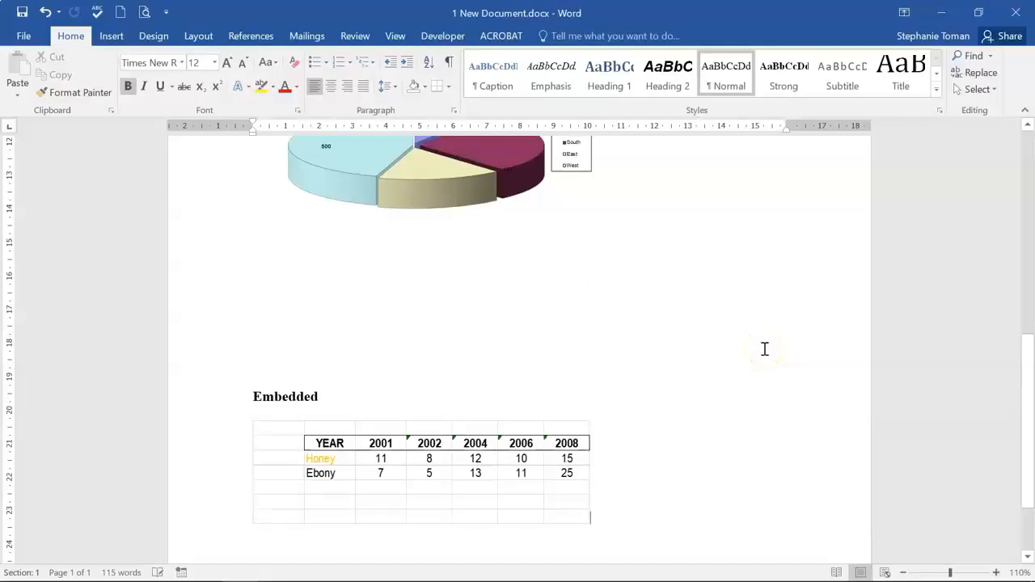
# Reopen the embedded worksheet, widen its visible area through column J to include the puppy picture, and leave in-place editing
pyautogui.click(537, 476)
pyautogui.doubleClick(537, 476)
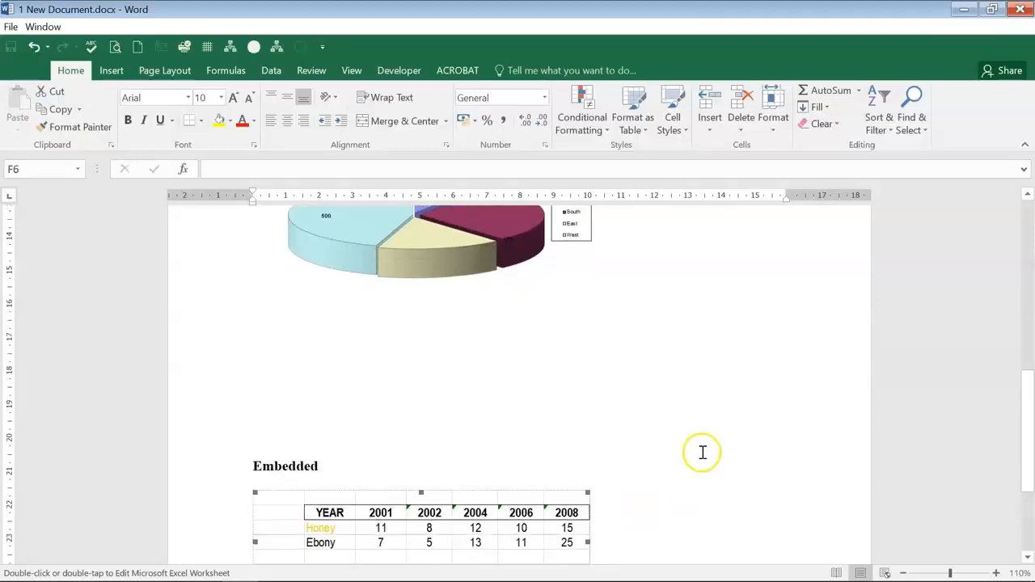
pyautogui.moveTo(608, 455); pyautogui.dragTo(751, 443)
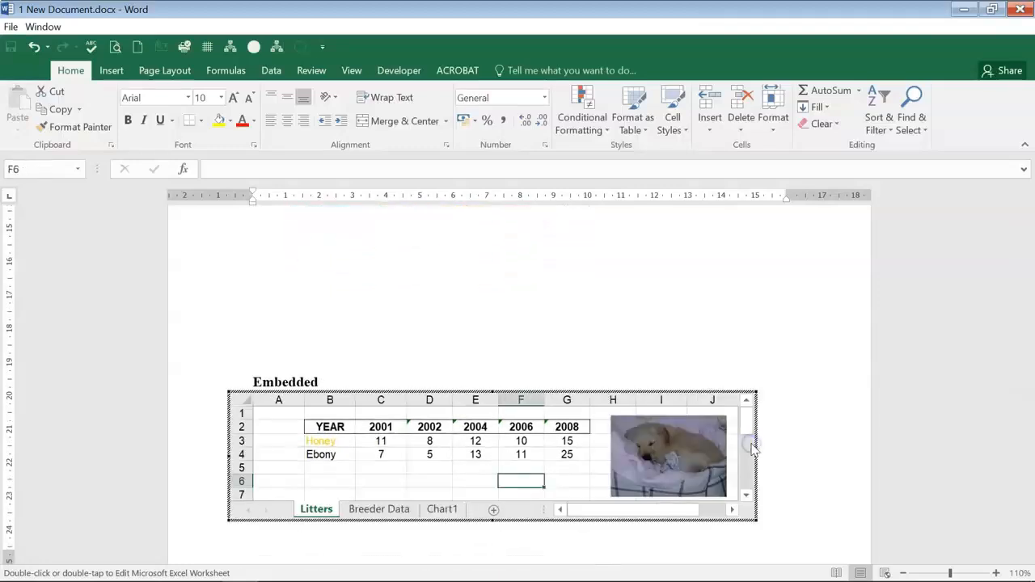
pyautogui.click(825, 434)
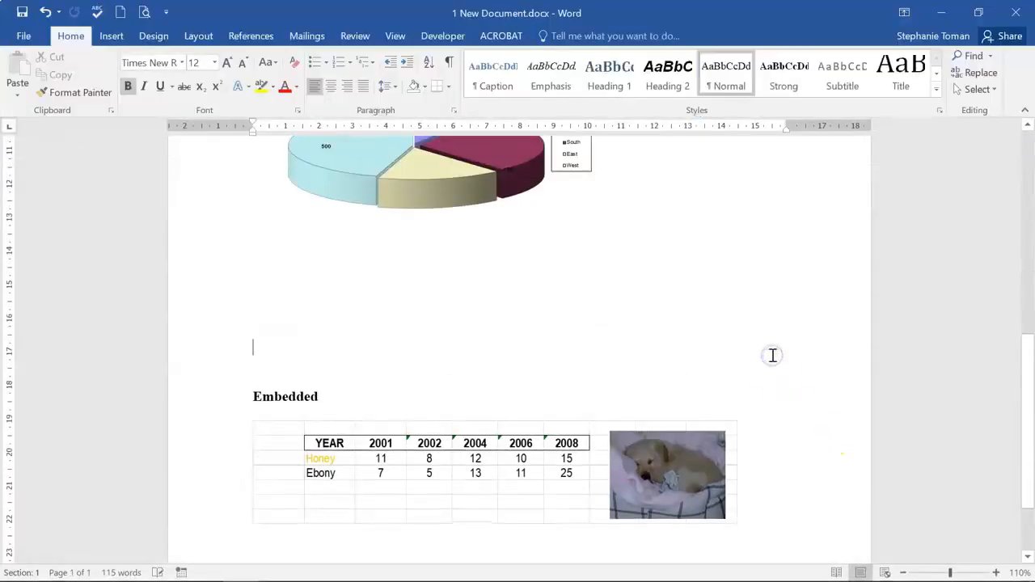
# Compare the linked pie chart with the embedded worksheet in the document
pyautogui.scroll(5, 769, 353)
pyautogui.click(730, 389)
pyautogui.click(397, 383)
pyautogui.click(729, 431)
pyautogui.scroll(-3, 729, 430)
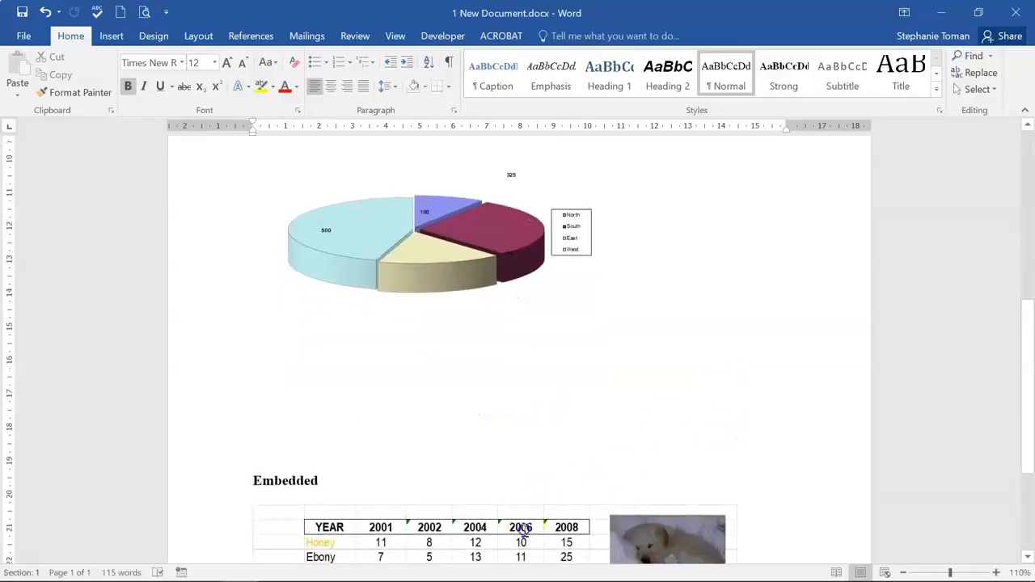
pyautogui.click(695, 409)
pyautogui.scroll(3, 695, 409)
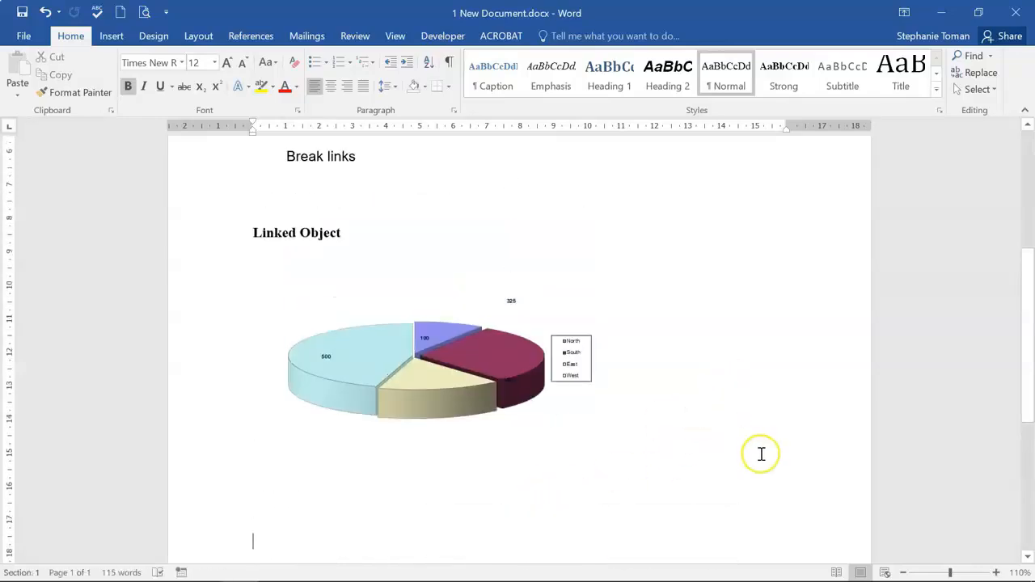
# Break the document's link to the source workbook 3 Object to bring in.xlsx, and select the pie chart below the Linked Object heading
pyautogui.click(22, 36)
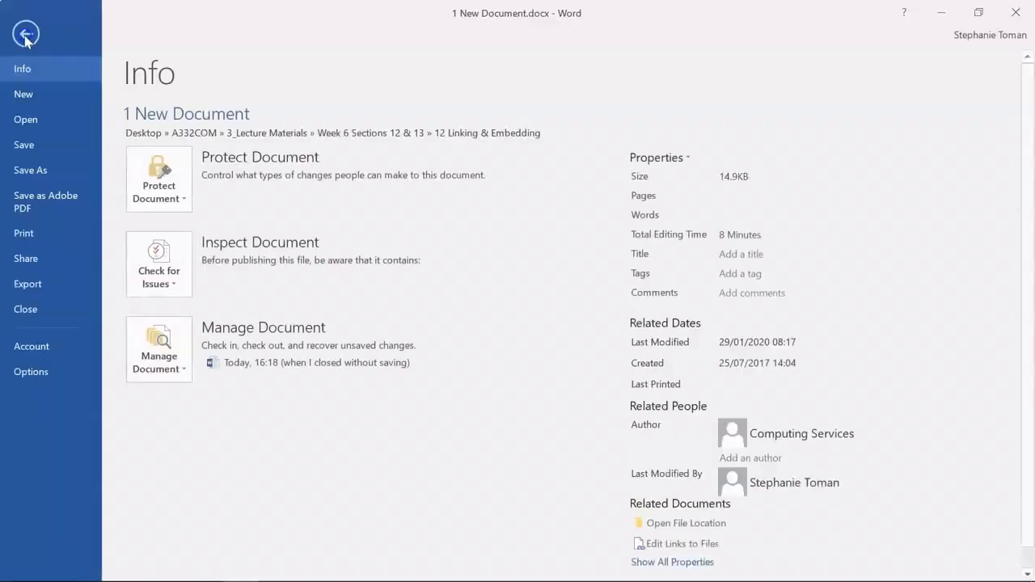
pyautogui.scroll(-1, 946, 469)
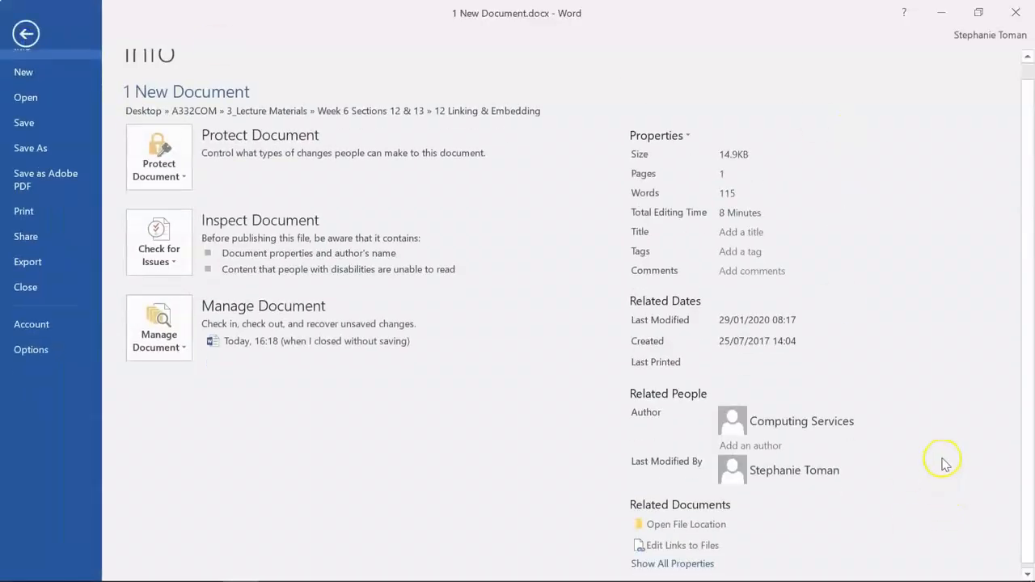
pyautogui.click(696, 548)
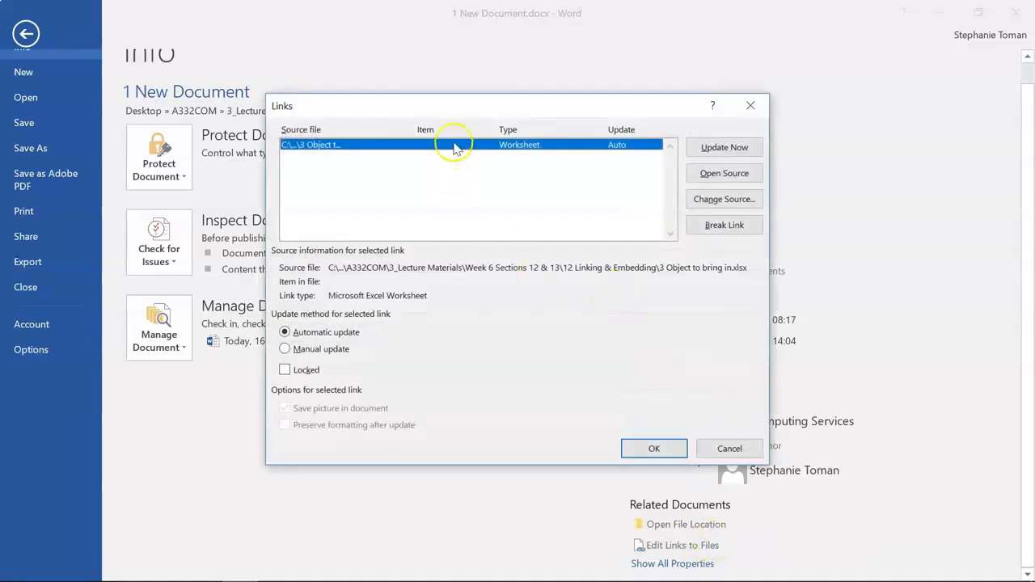
pyautogui.click(726, 227)
pyautogui.click(488, 346)
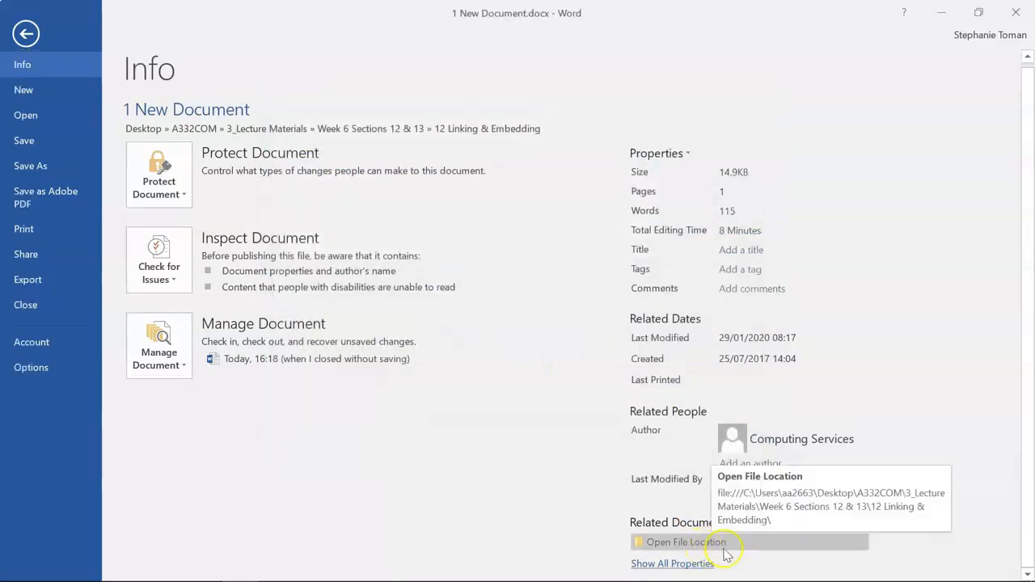
pyautogui.click(25, 33)
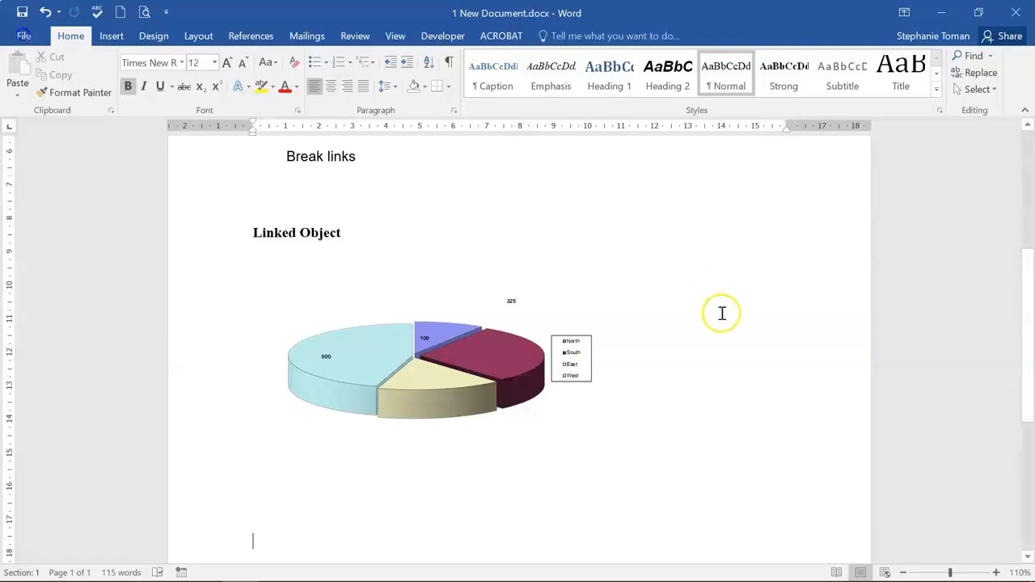
pyautogui.click(411, 398)
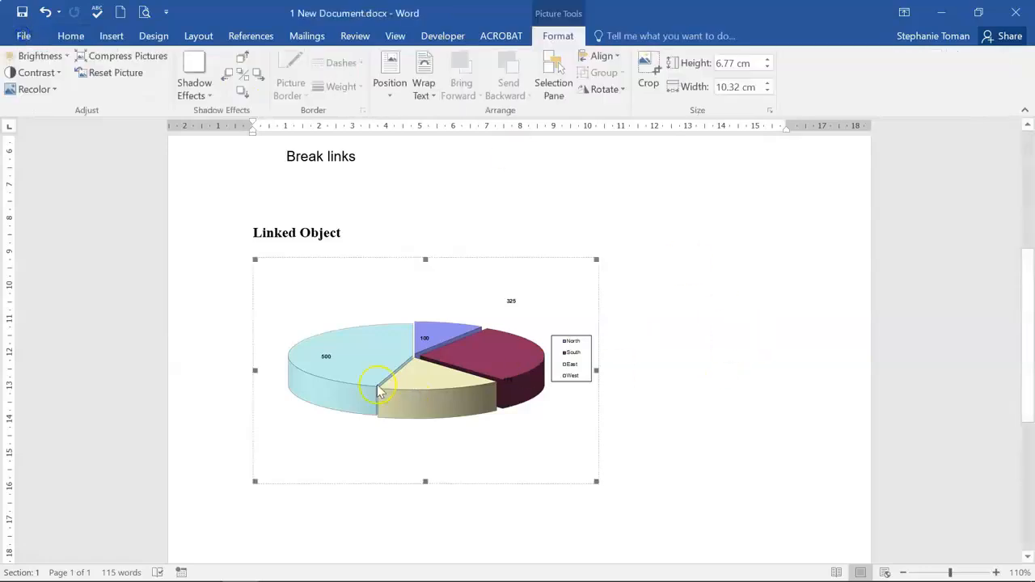